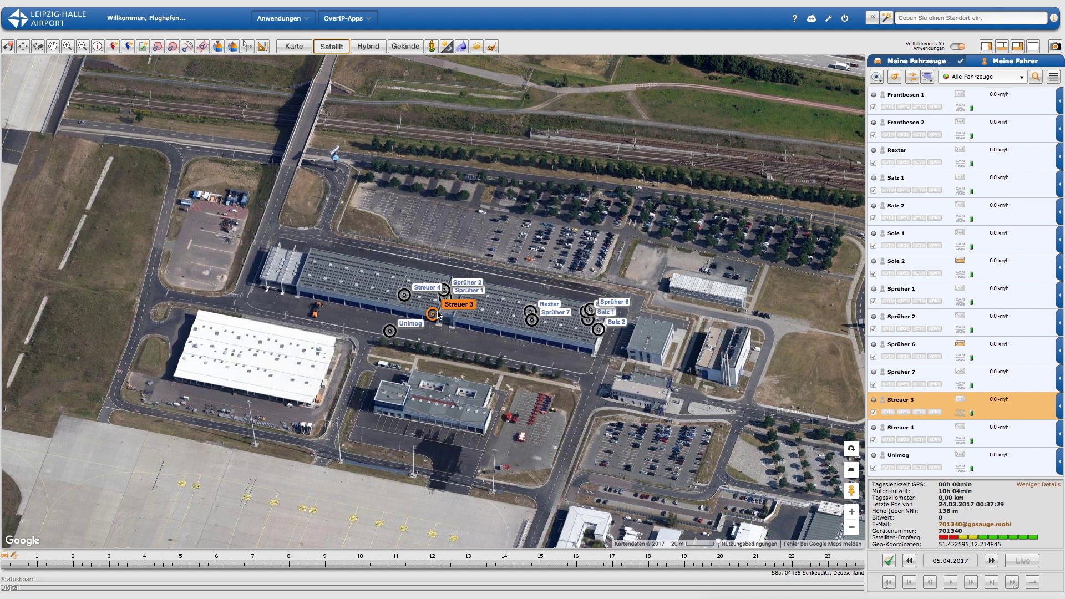
# Open the FMS/CAN-Bus values of vehicle Streuer 3 and filter them to fields with data
pyautogui.click(852, 514)
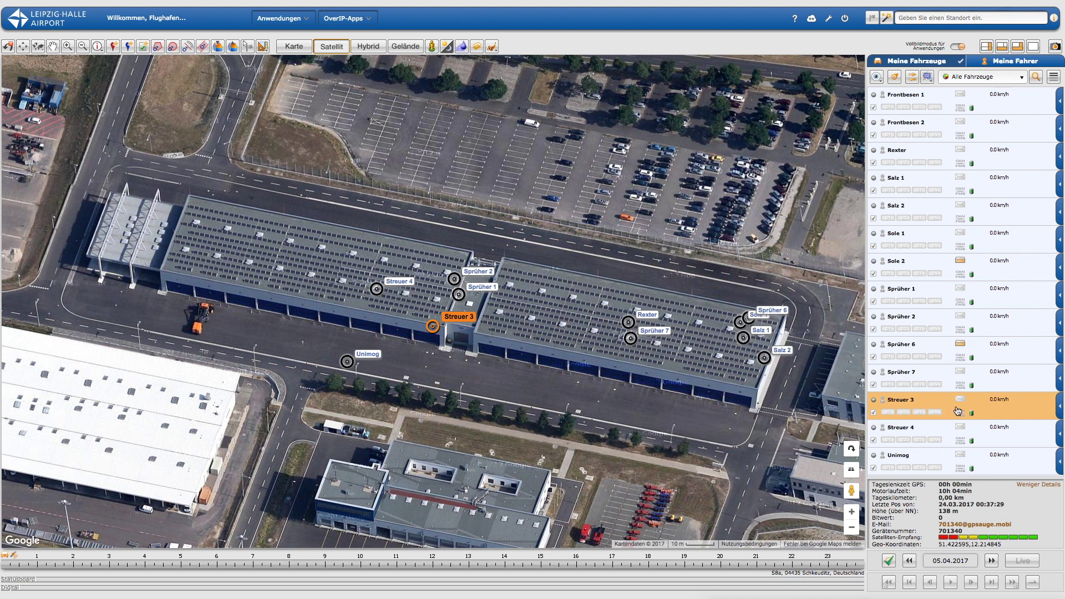
pyautogui.moveTo(961, 417)
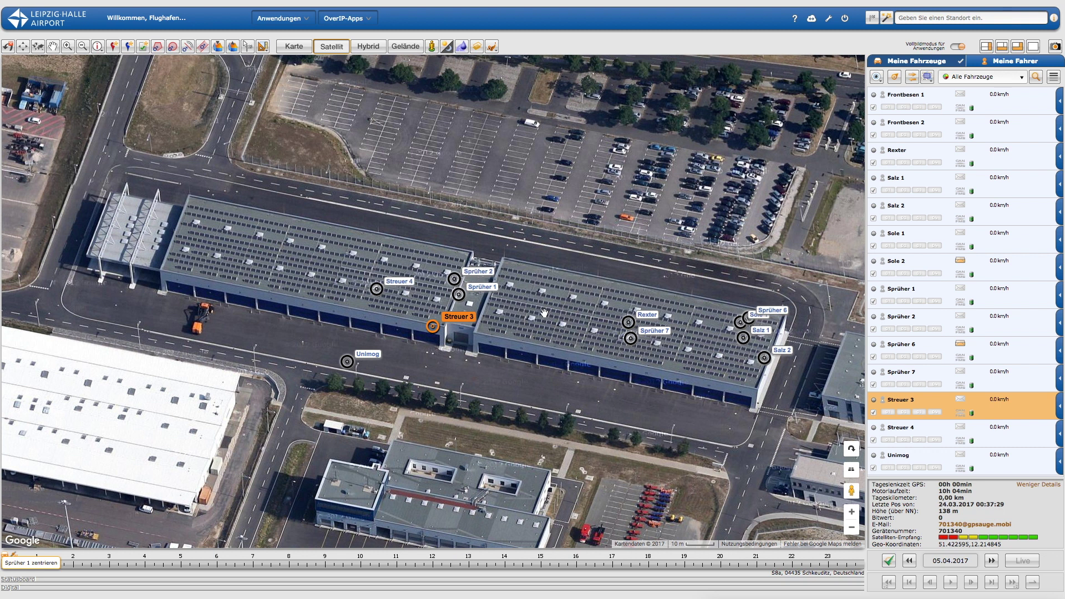
pyautogui.click(889, 150)
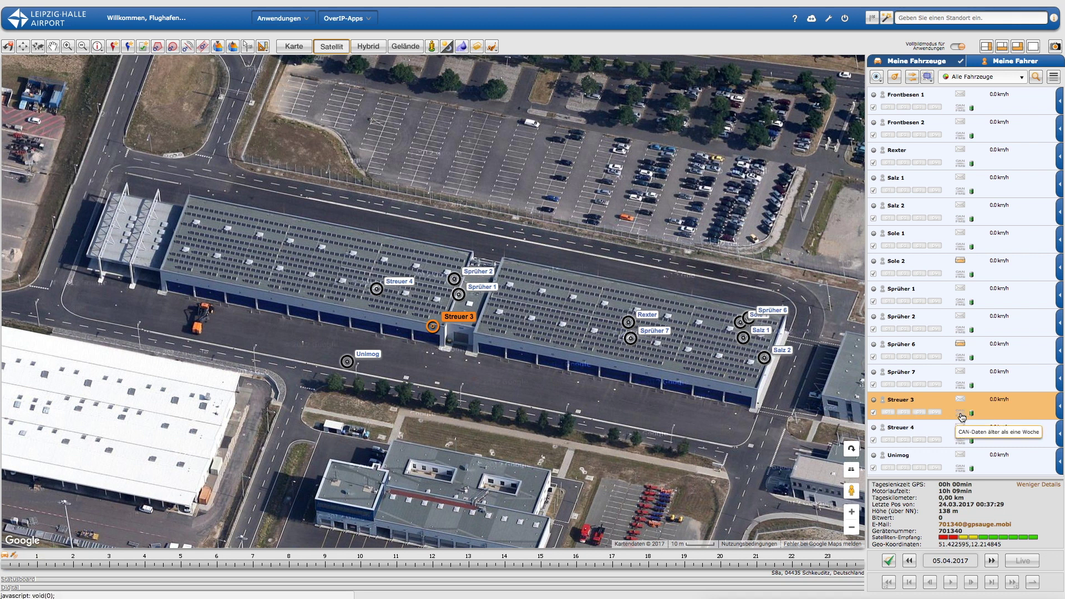
pyautogui.click(960, 415)
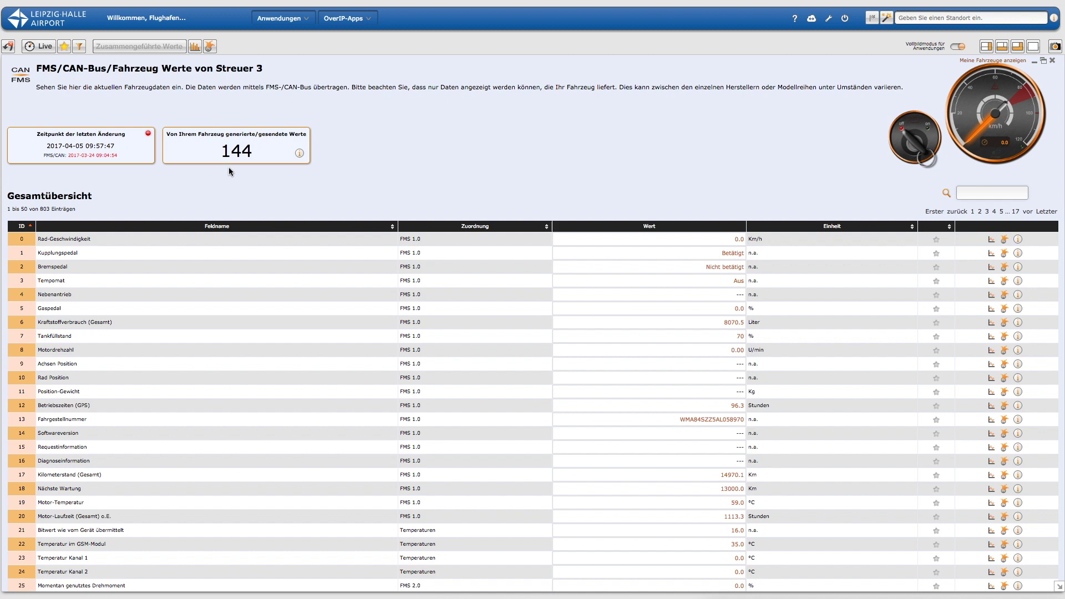
pyautogui.click(80, 49)
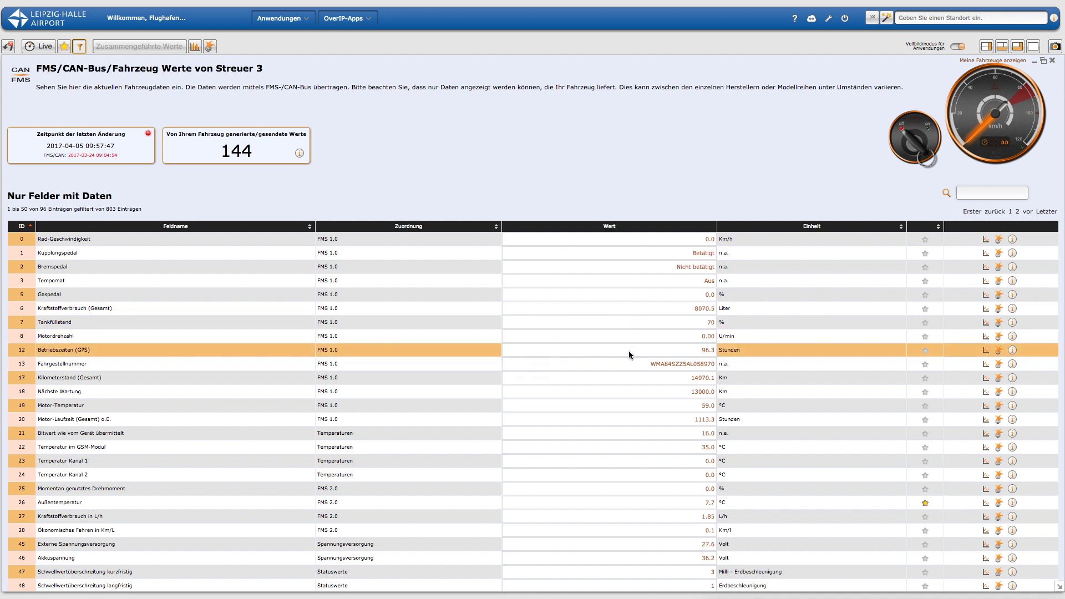
# Search the vehicle values for "meng" and create an FMS Joker from the Menge Feststoff field
pyautogui.click(971, 195)
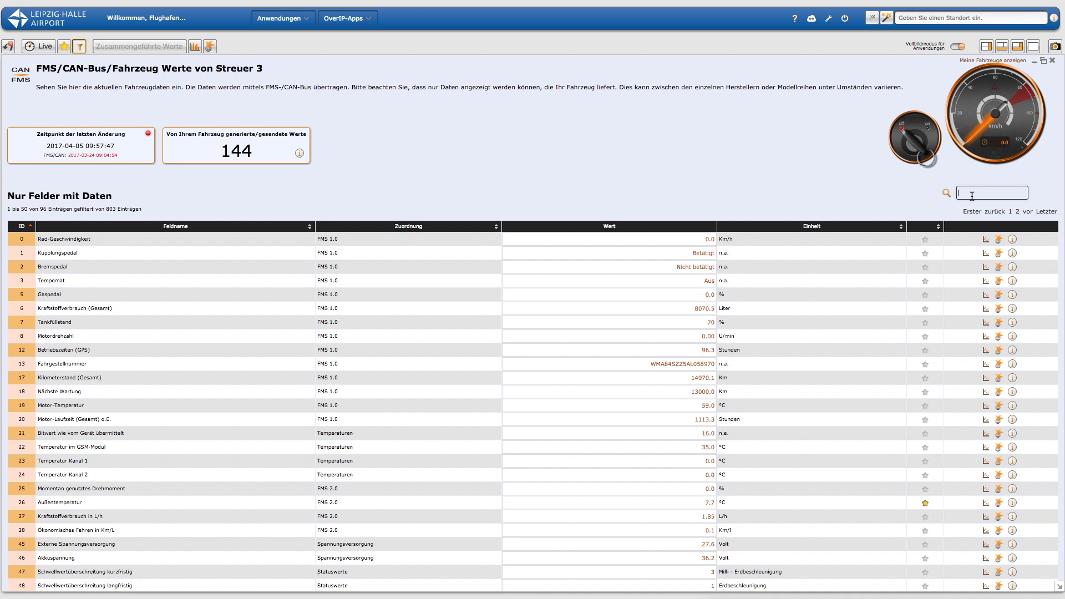
pyautogui.write('meng')
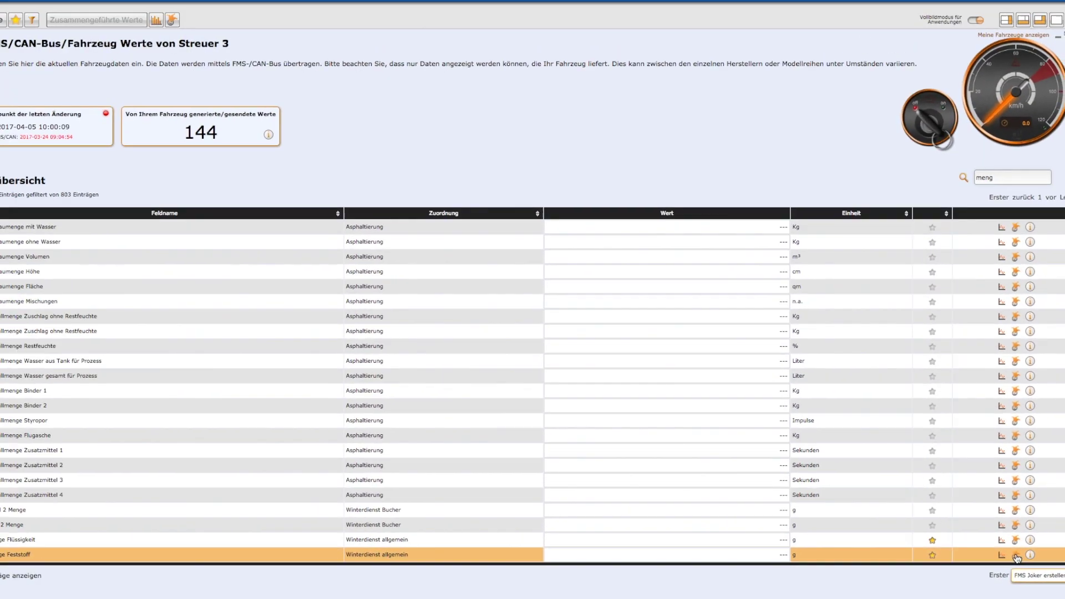
pyautogui.click(969, 527)
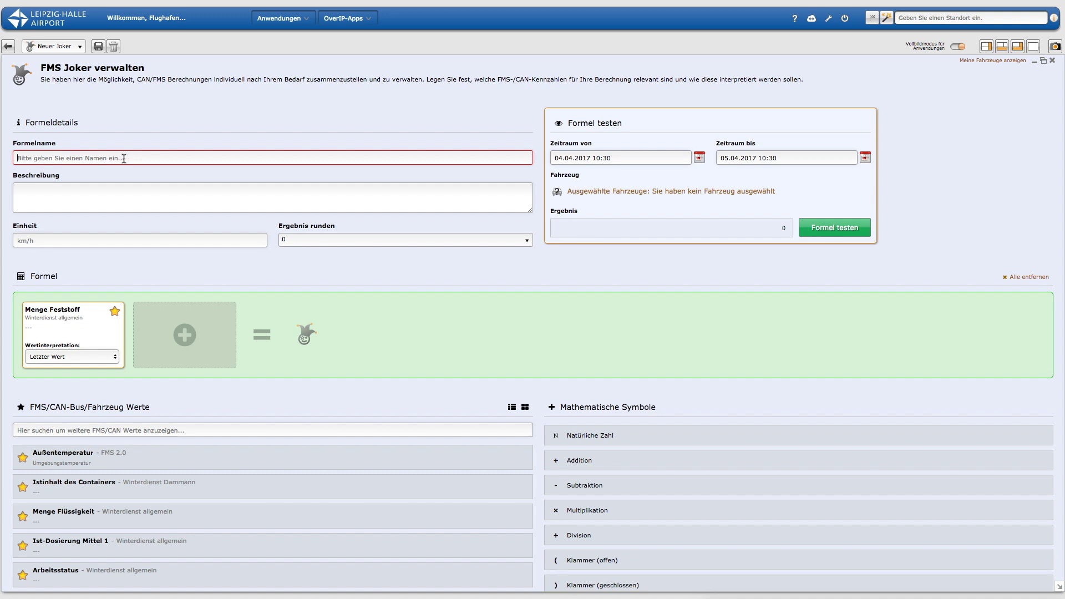
# Name the formula "Gesamtwert Feststoff in KG" and set its unit to kg
pyautogui.write('Gesamtwert Feststoff in KG')
pyautogui.click(114, 190)
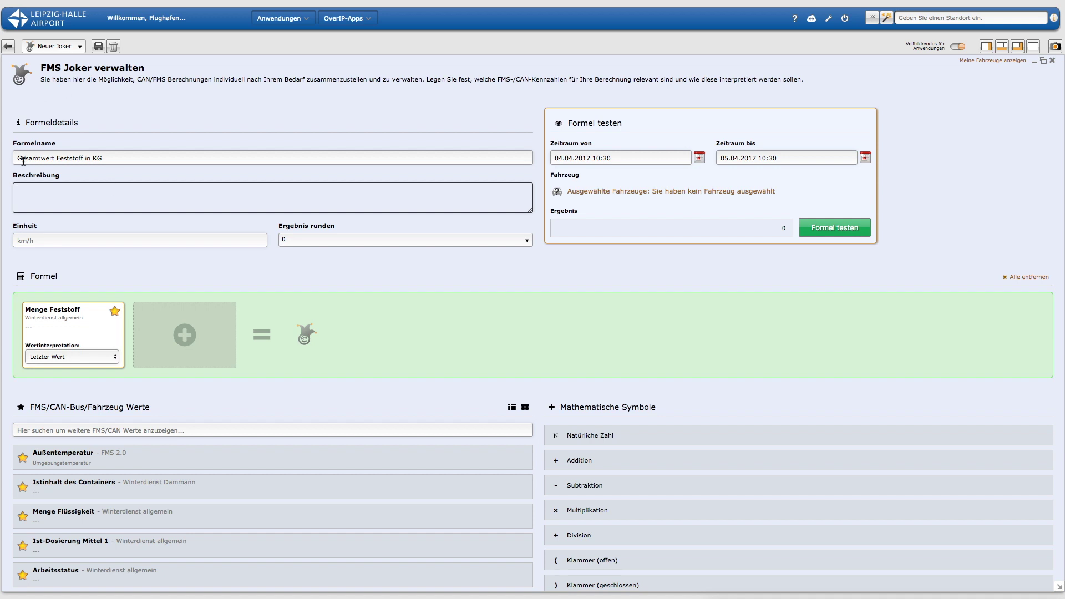
pyautogui.click(155, 160)
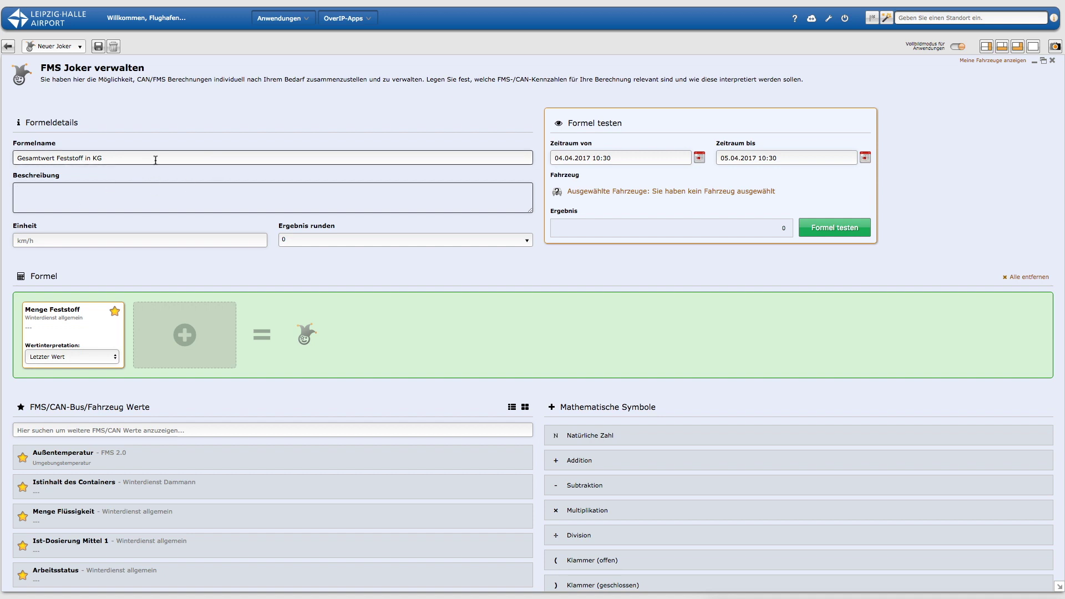
pyautogui.click(164, 242)
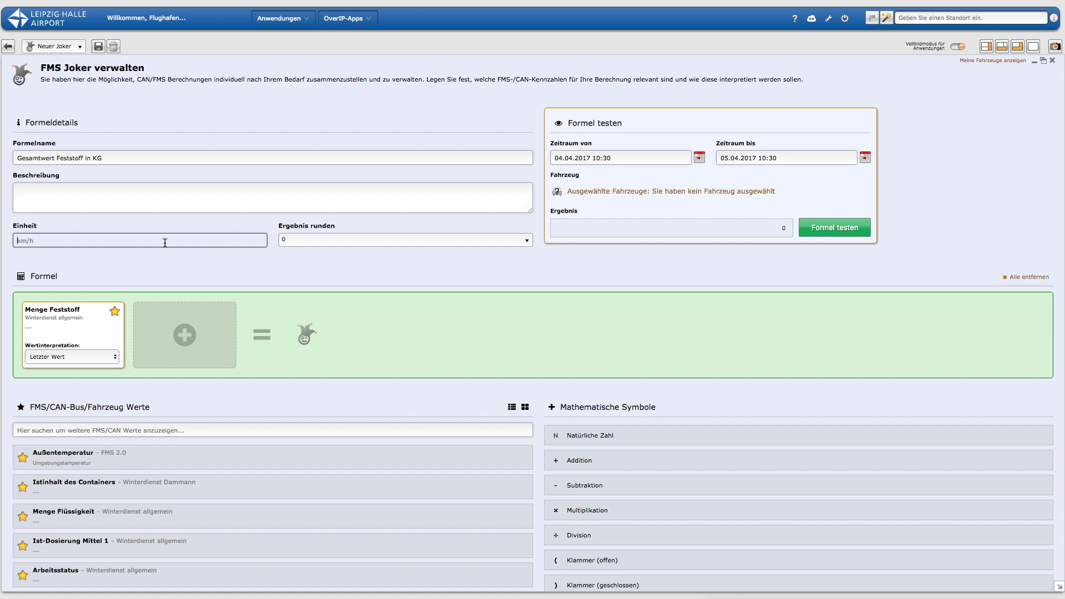
pyautogui.write('kg')
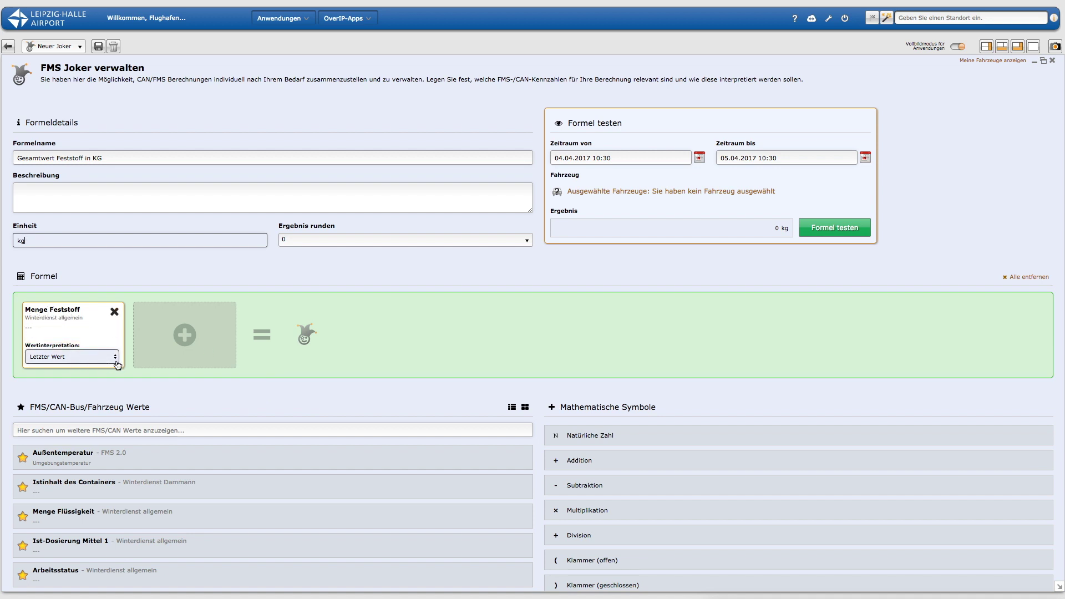
# Try adding Ist-Dosierung Mittel 1 to Menge Feststoff in the formula, and remove both the value and the plus sign
pyautogui.moveTo(566, 460); pyautogui.dragTo(161, 334)
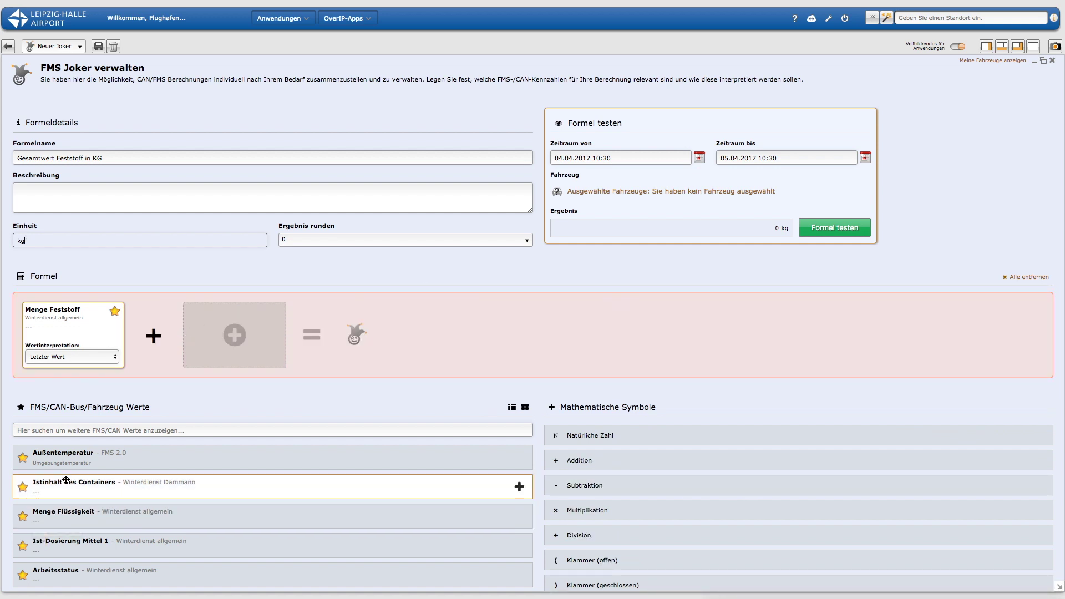
pyautogui.moveTo(209, 363); pyautogui.dragTo(236, 340)
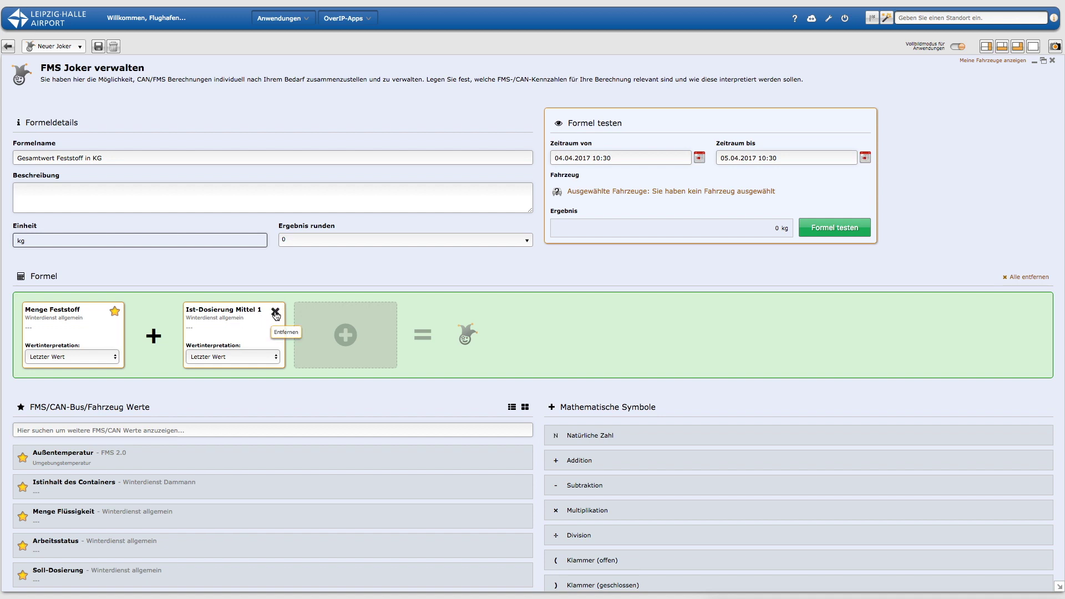
pyautogui.click(275, 312)
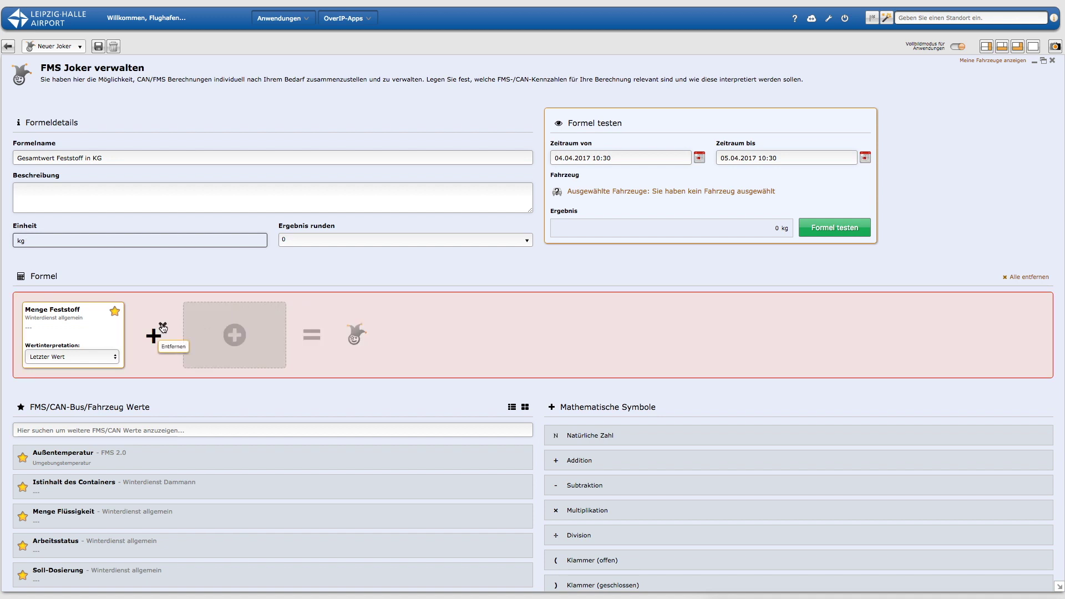
pyautogui.click(163, 326)
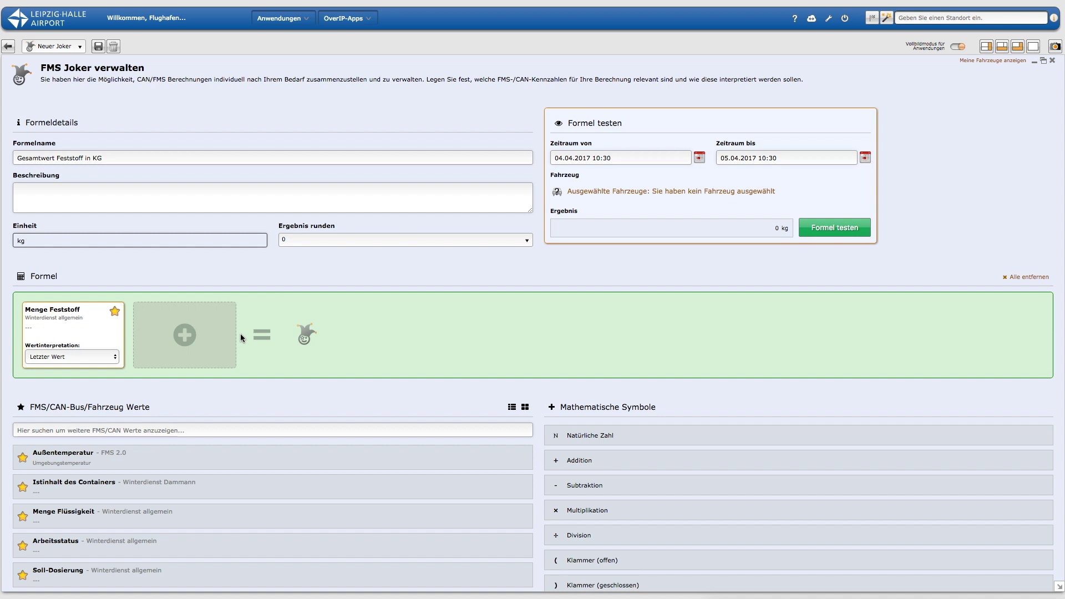
# Browse the FMS/CAN values available for the formula and search them for "km" and "kil"
pyautogui.scroll(-3, 563, 276)
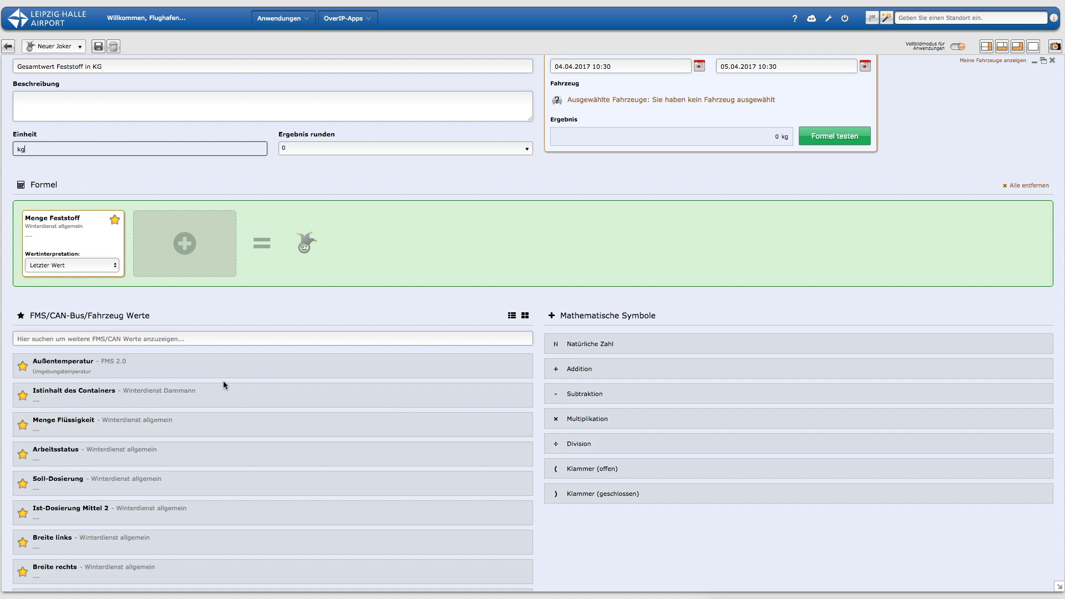
pyautogui.scroll(-2, 234, 364)
pyautogui.scroll(5, 235, 367)
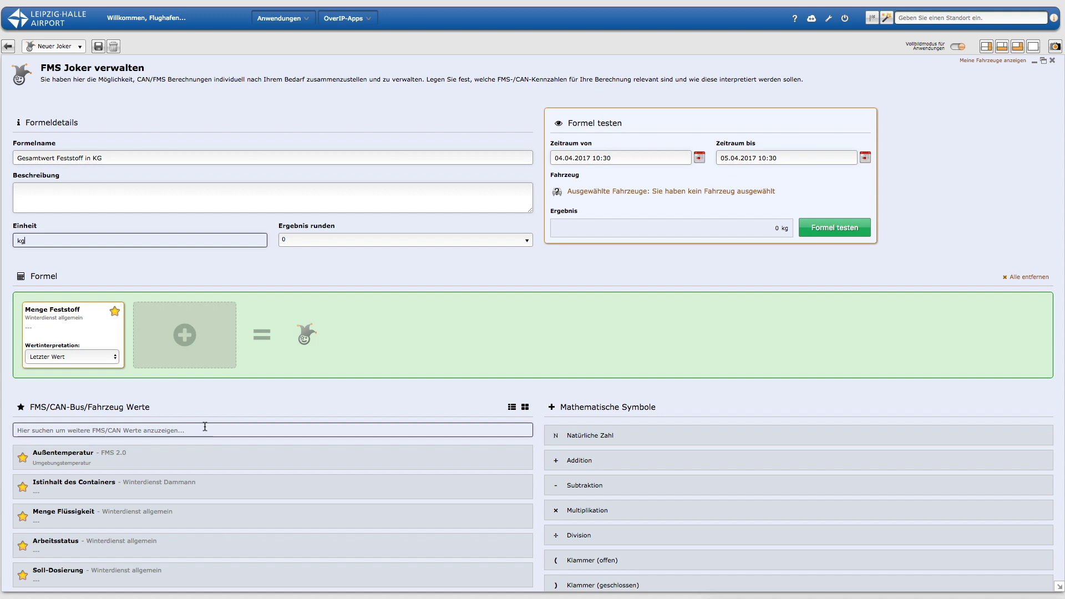
pyautogui.click(205, 427)
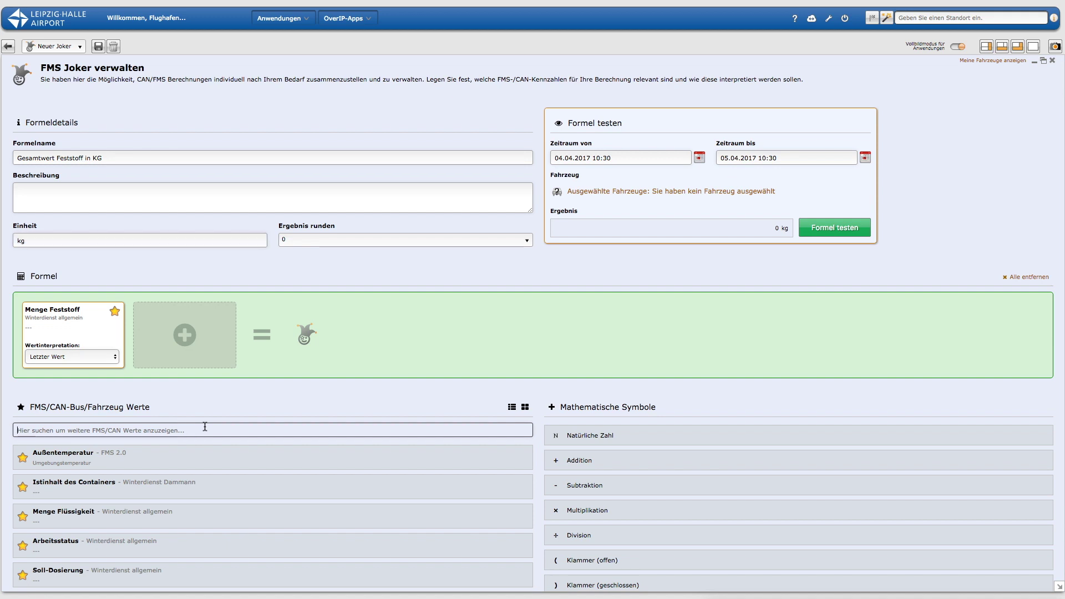
pyautogui.write('km')
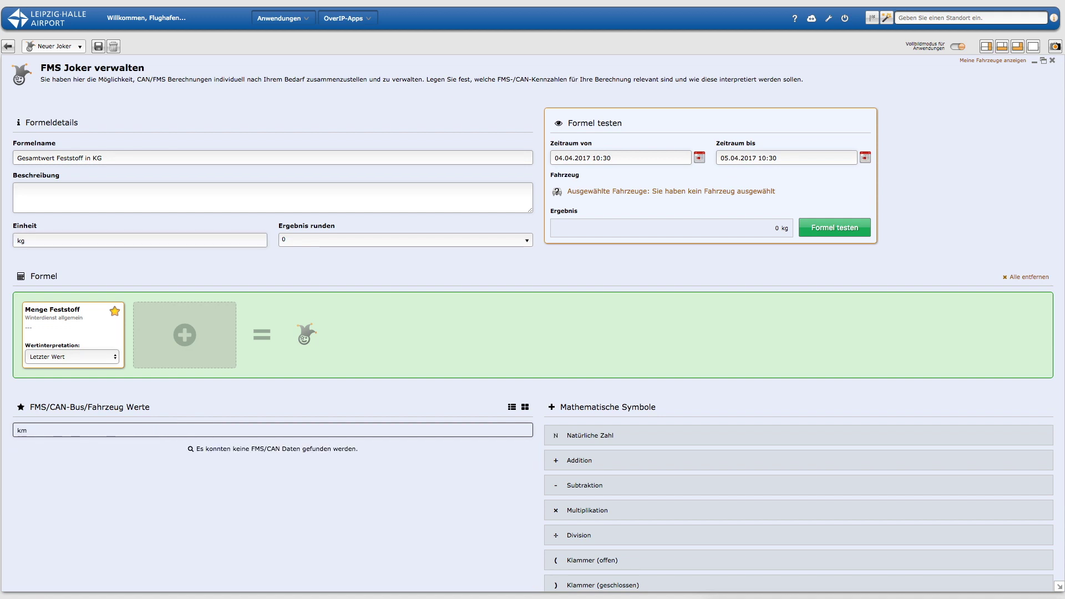
pyautogui.press('BackSpace')
pyautogui.write('kil')
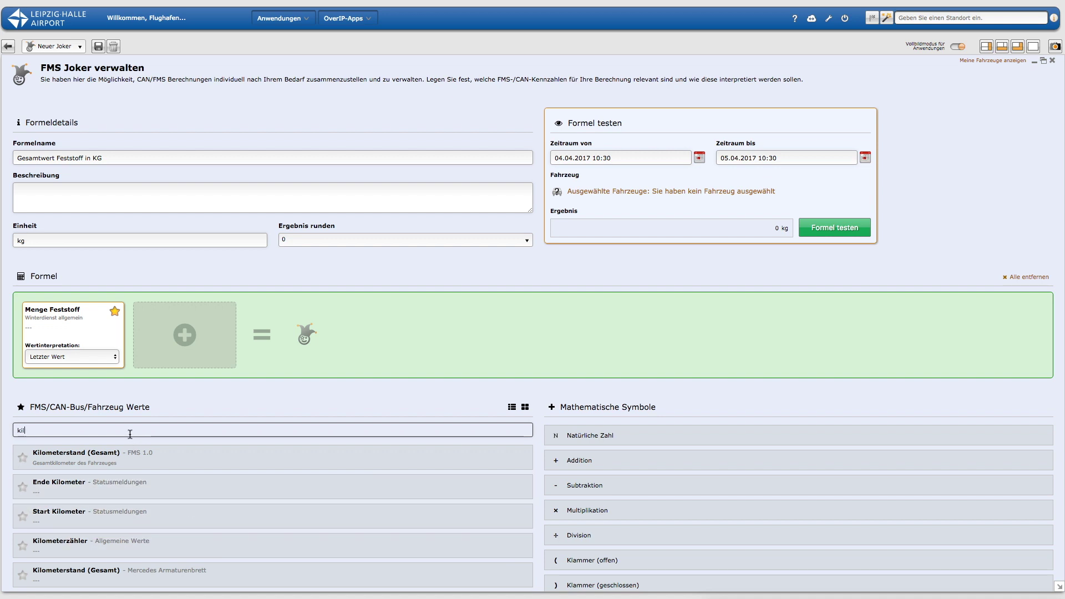
# Search the FMS/CAN values for "dre", clear the search and look through the favourite values
pyautogui.press('BackSpace')
pyautogui.press('BackSpace')
pyautogui.press('BackSpace')
pyautogui.write('dre')
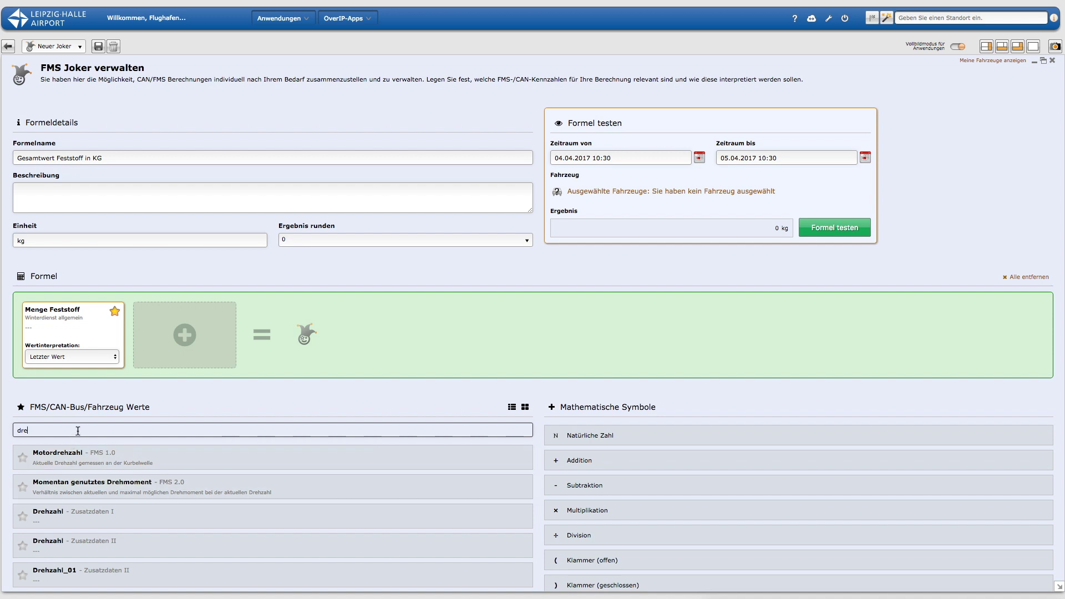
pyautogui.press('BackSpace')
pyautogui.press('BackSpace')
pyautogui.press('BackSpace')
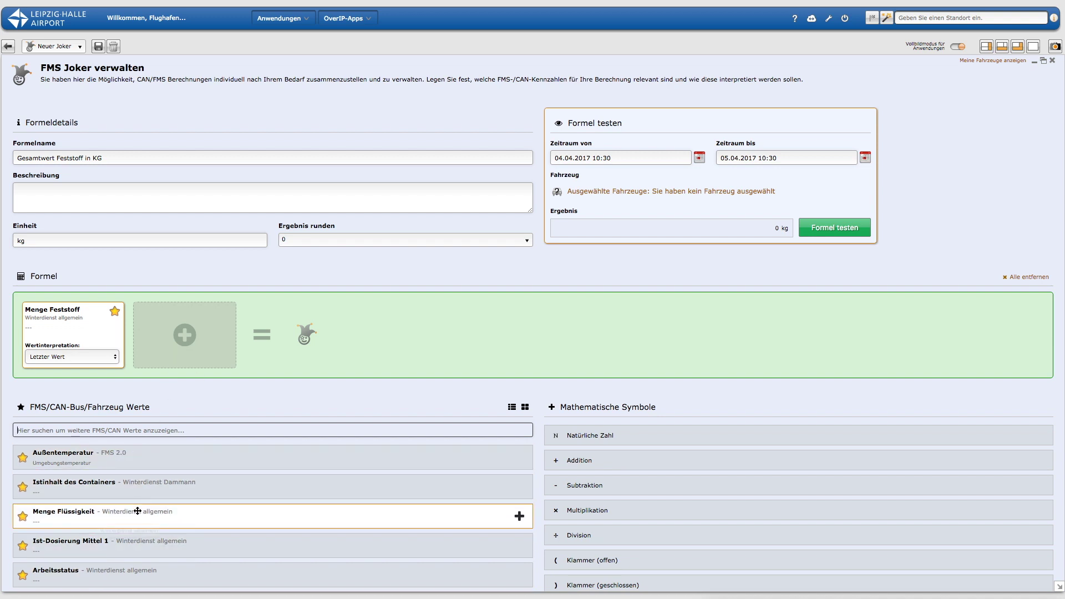
pyautogui.scroll(-3, 111, 499)
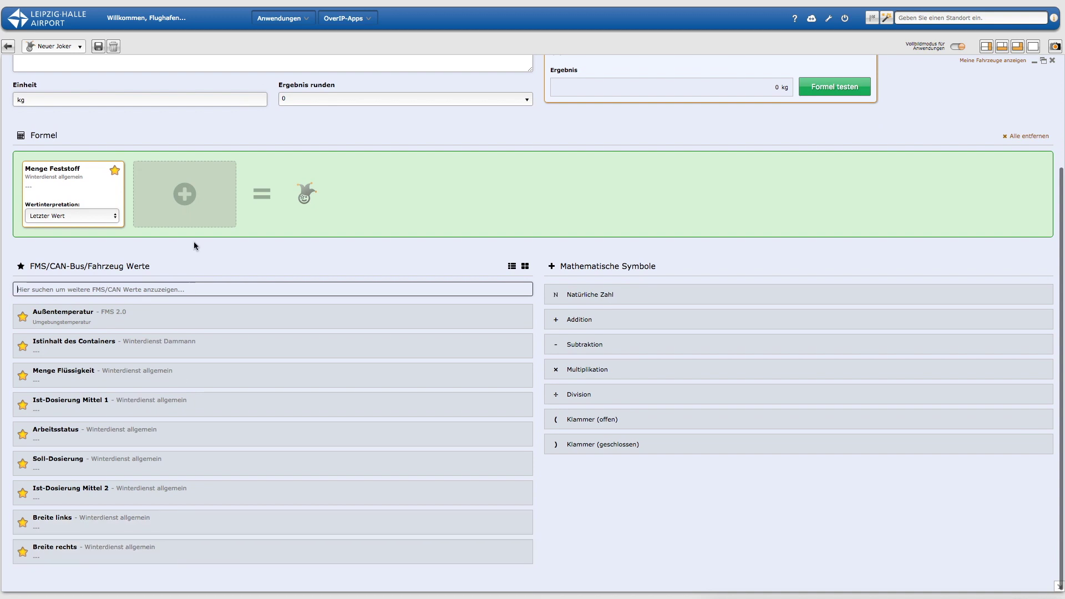
pyautogui.scroll(3, 183, 310)
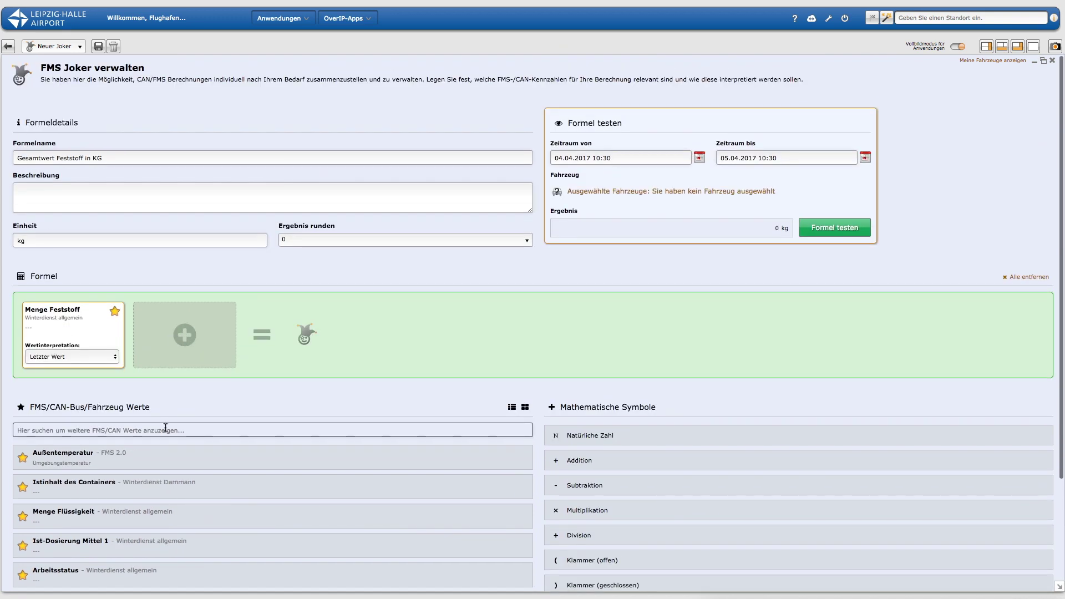
pyautogui.click(93, 433)
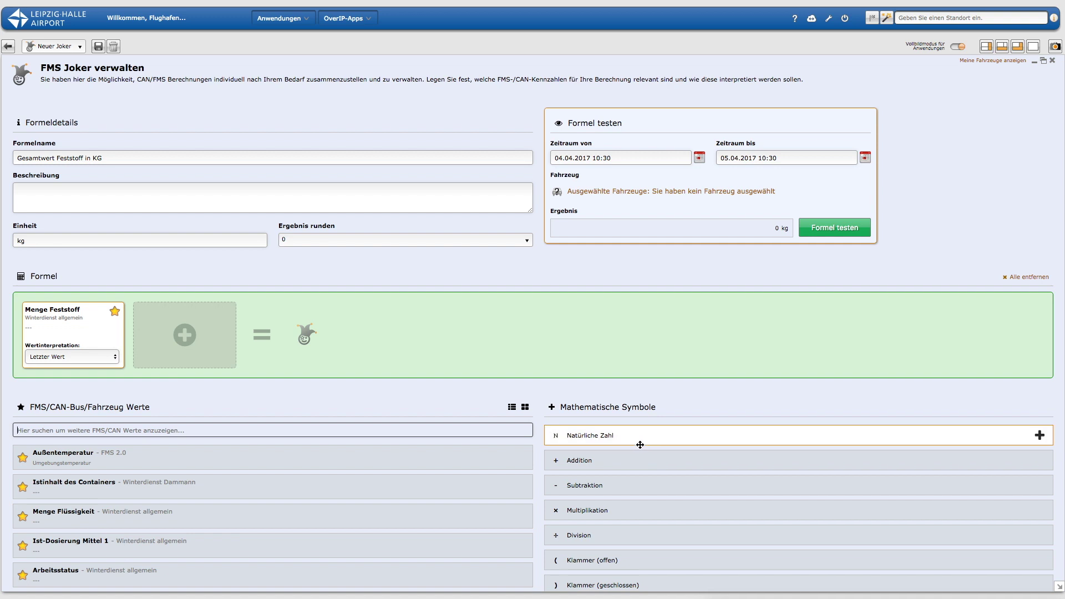
# Extend the formula to Menge Feststoff + Ist-Dosierung Mittel 1 - Soll-Dosierung
pyautogui.moveTo(582, 460); pyautogui.dragTo(183, 332)
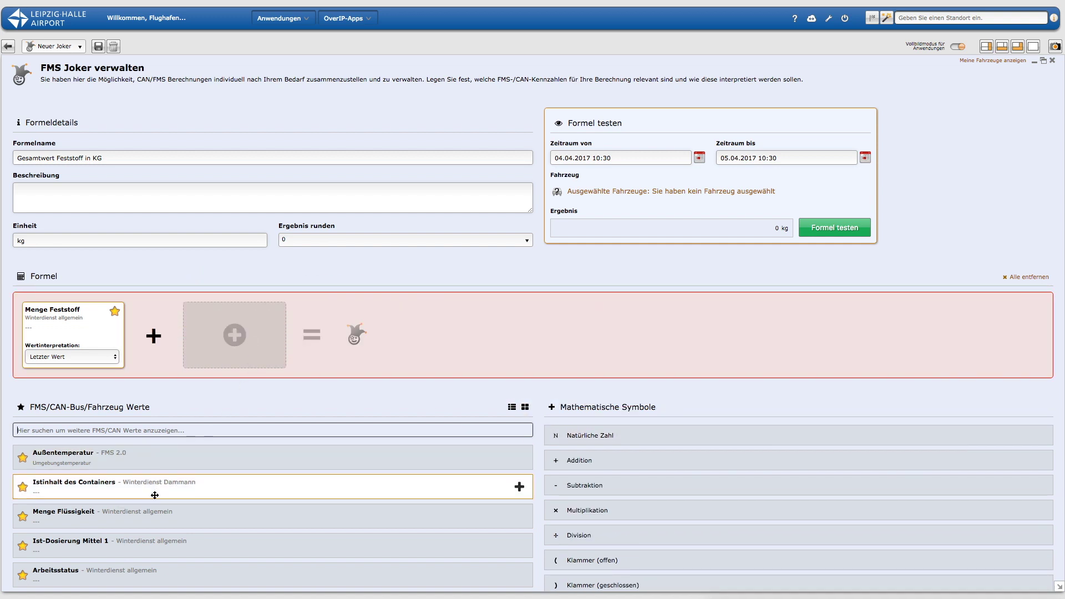
pyautogui.moveTo(118, 548); pyautogui.dragTo(219, 333)
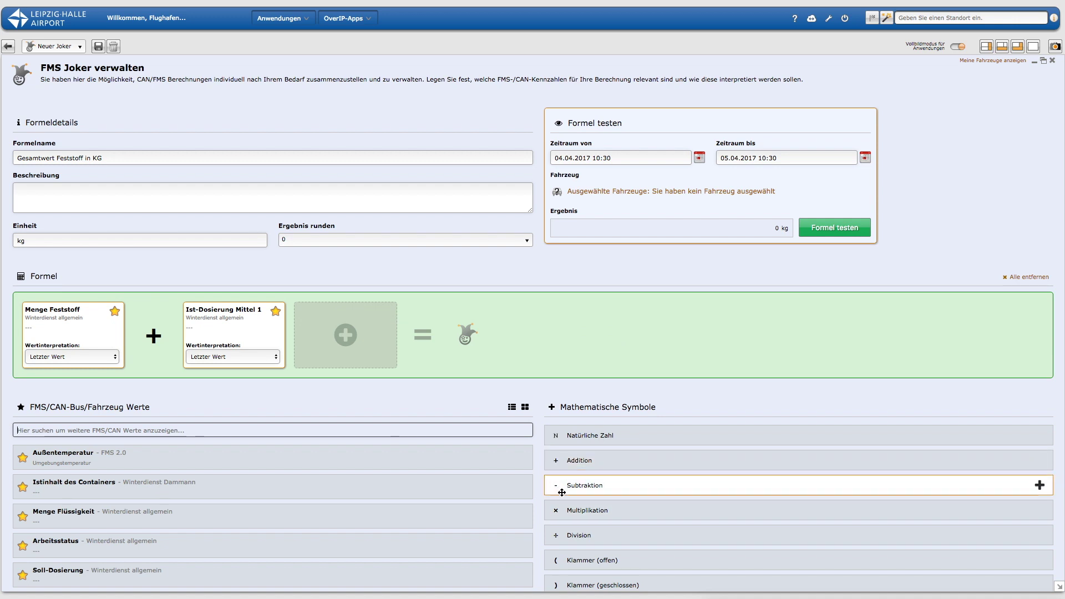
pyautogui.moveTo(561, 492); pyautogui.dragTo(379, 360)
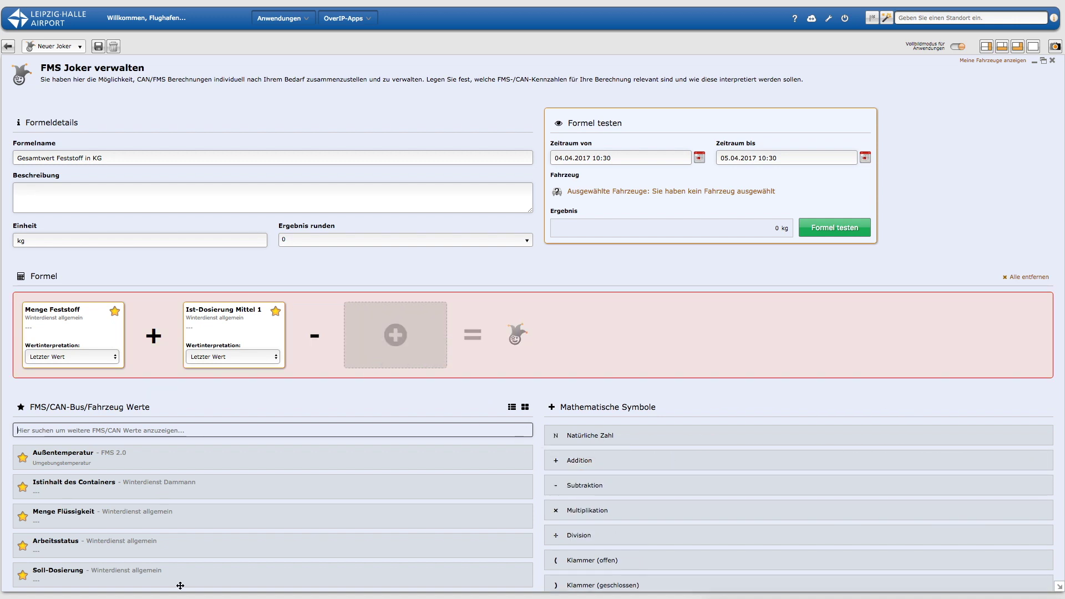
pyautogui.moveTo(181, 586); pyautogui.dragTo(399, 324)
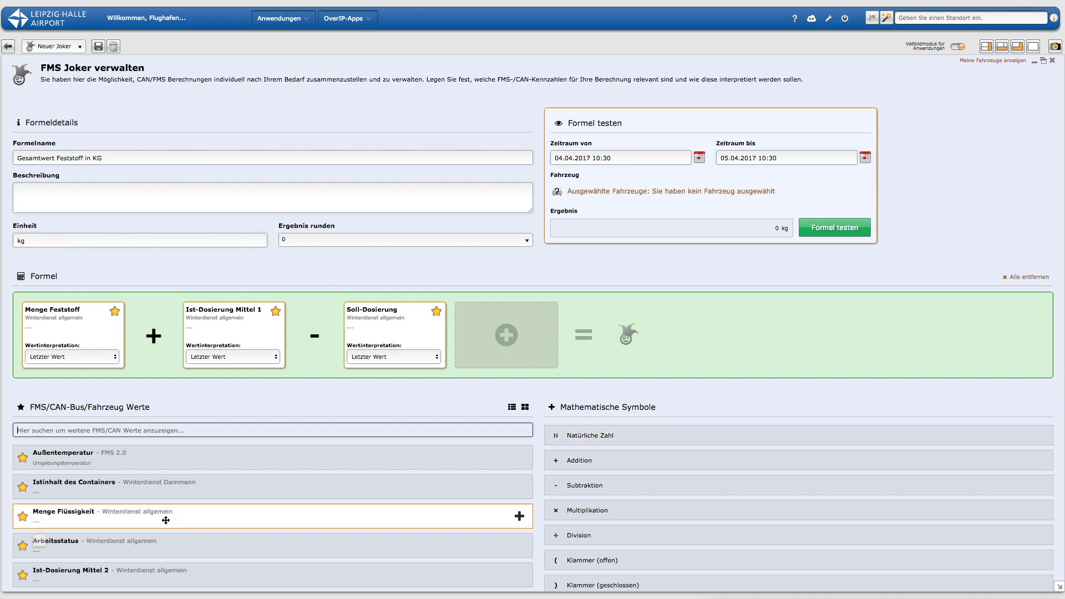
# Try placing Breite rechts directly after Soll-Dosierung without an operator, and remove it from the formula
pyautogui.scroll(-2, 166, 521)
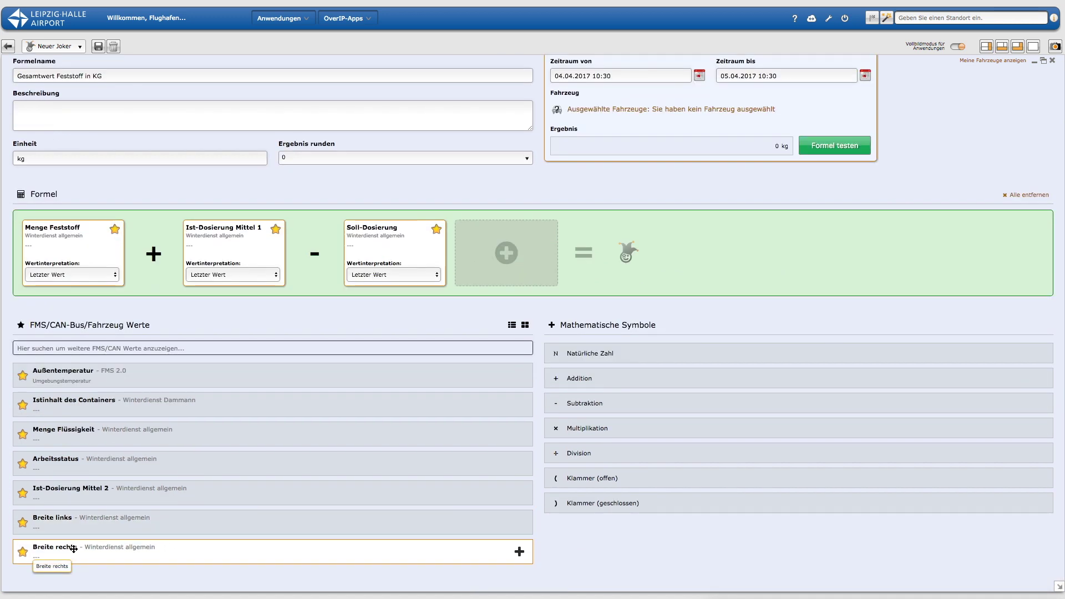
pyautogui.moveTo(73, 549); pyautogui.dragTo(505, 252)
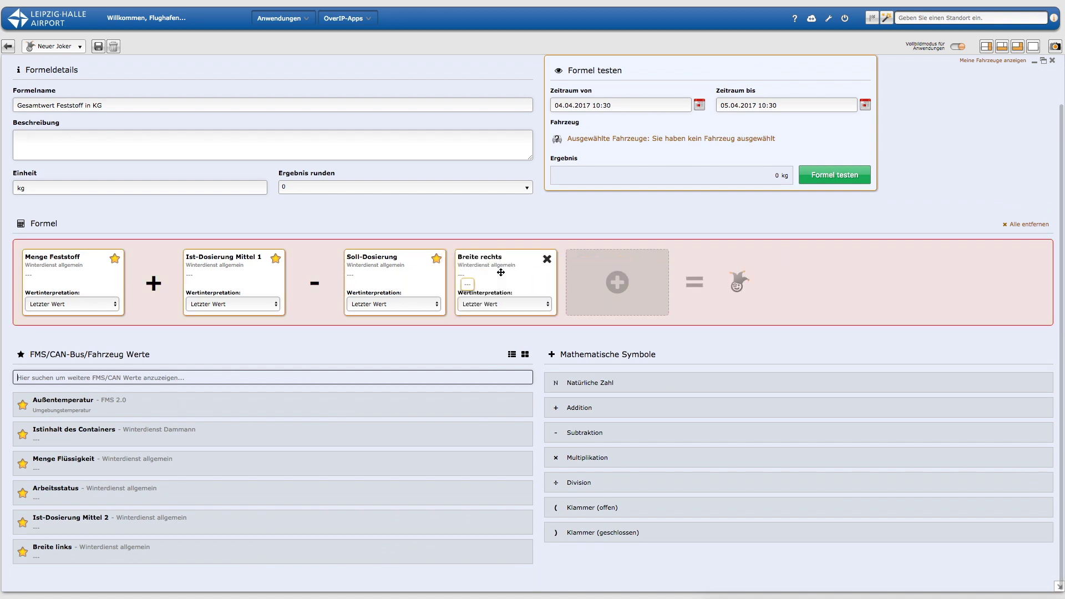
pyautogui.click(548, 257)
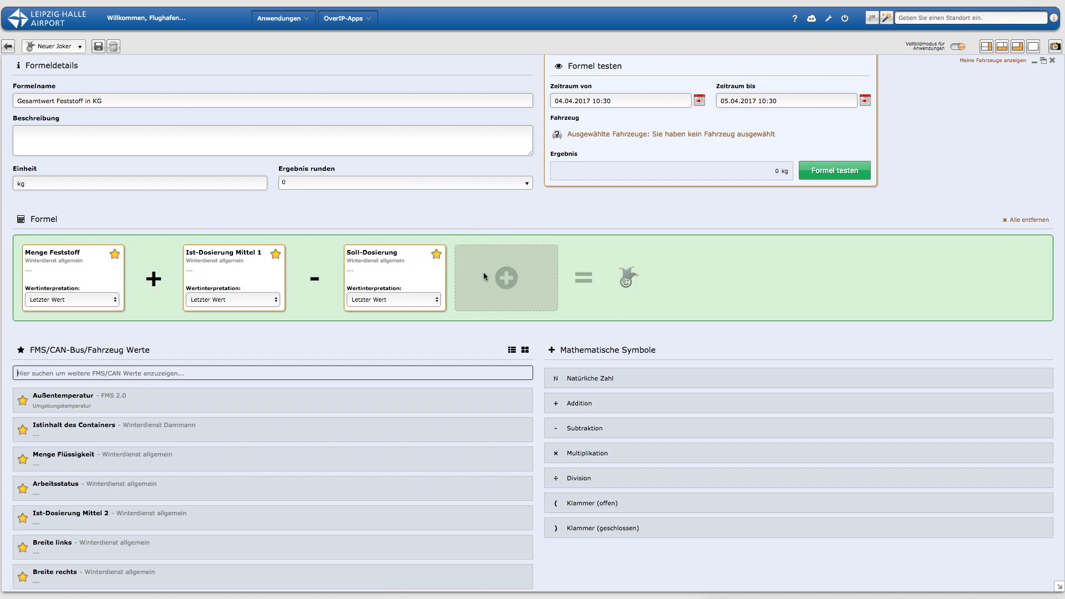
# Remove Soll-Dosierung, Ist-Dosierung Mittel 1 and the minus sign from the formula
pyautogui.click(436, 254)
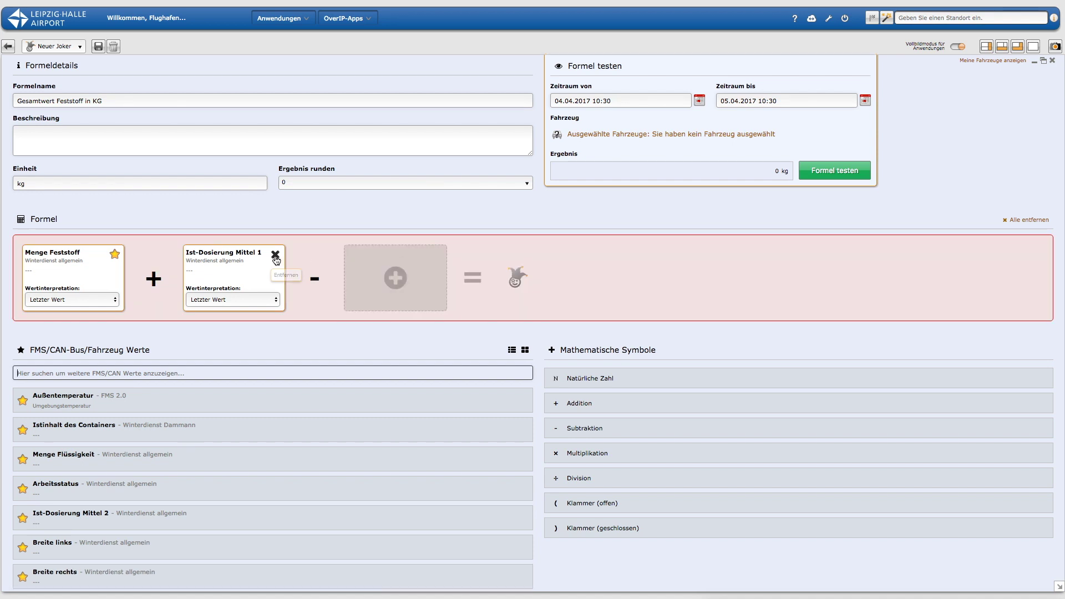
pyautogui.click(274, 255)
pyautogui.click(213, 274)
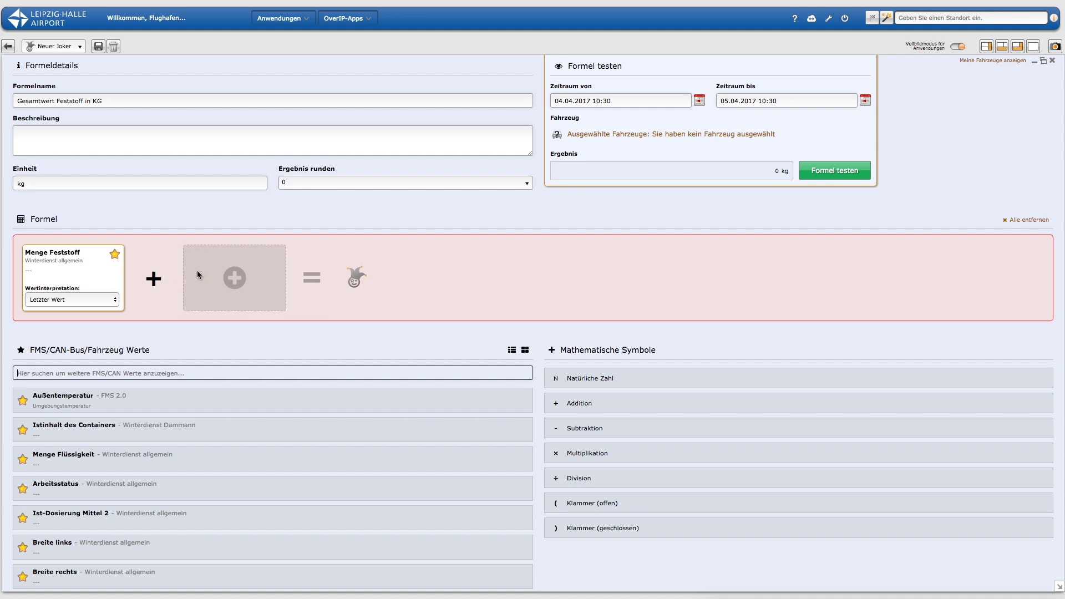
# Remove the plus sign from the formula and set the Wertinterpretation of Menge Feststoff to Summe aller Spitzenwerte
pyautogui.click(166, 271)
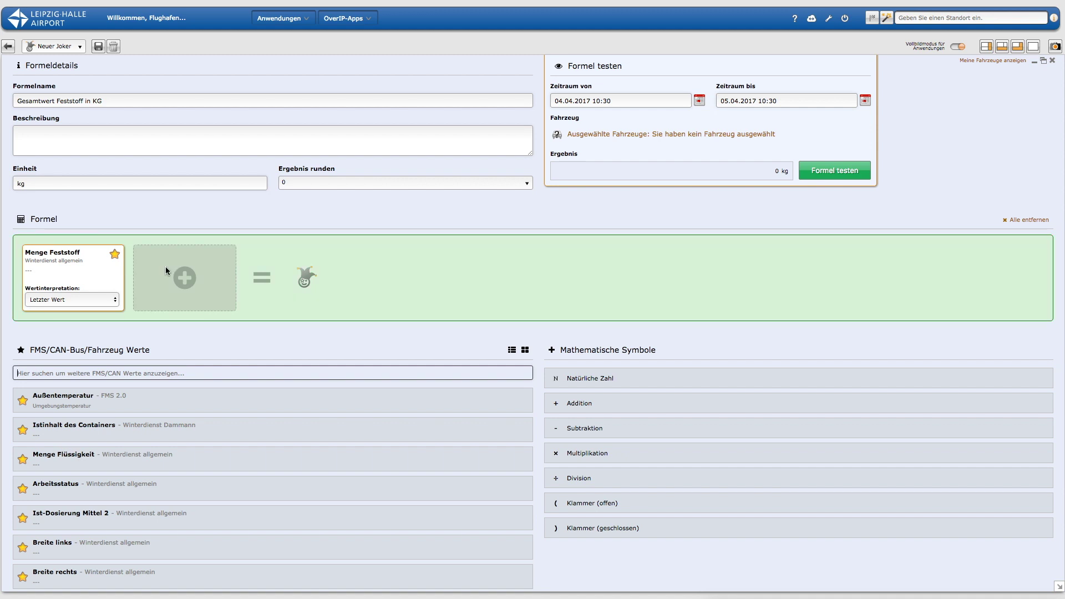
pyautogui.click(115, 303)
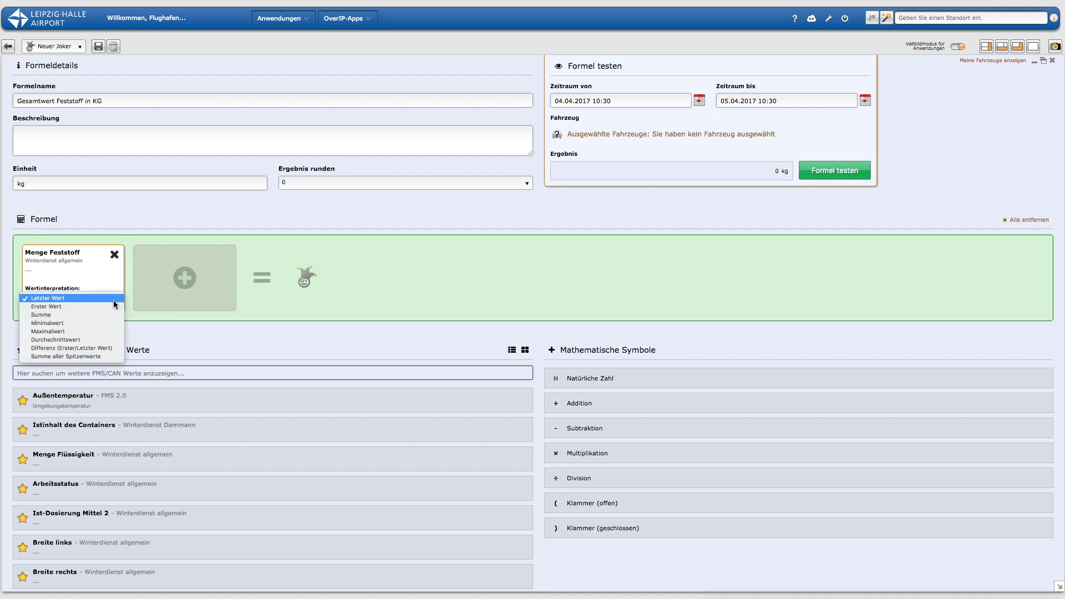
pyautogui.click(91, 356)
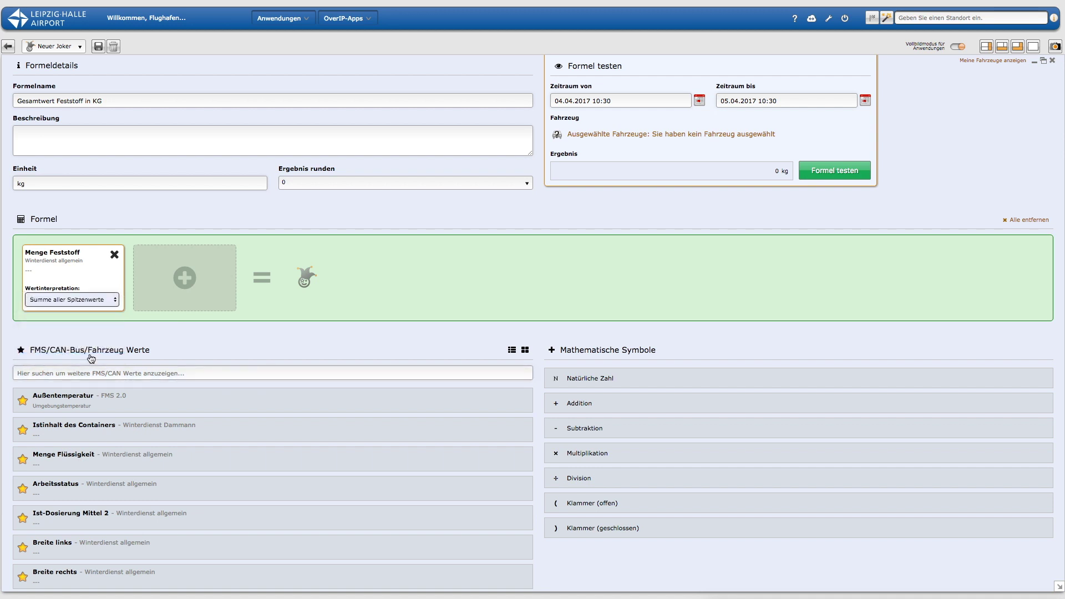
# Set the start of the formula's test period to 15.01.2017 10:30
pyautogui.scroll(-3, 613, 230)
pyautogui.scroll(5, 614, 231)
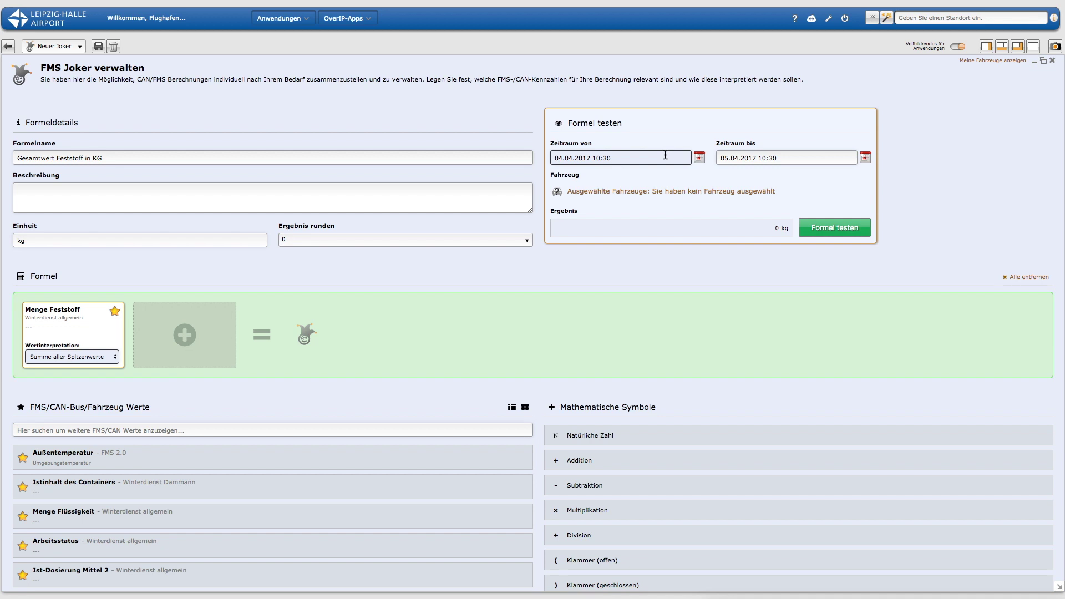
pyautogui.click(641, 157)
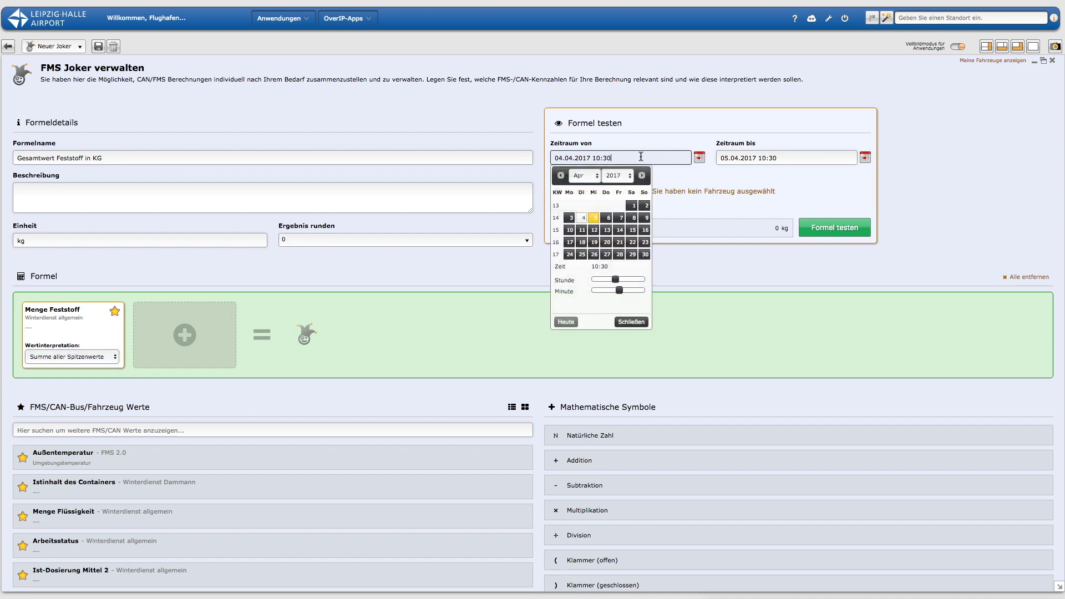
pyautogui.click(592, 178)
pyautogui.click(588, 153)
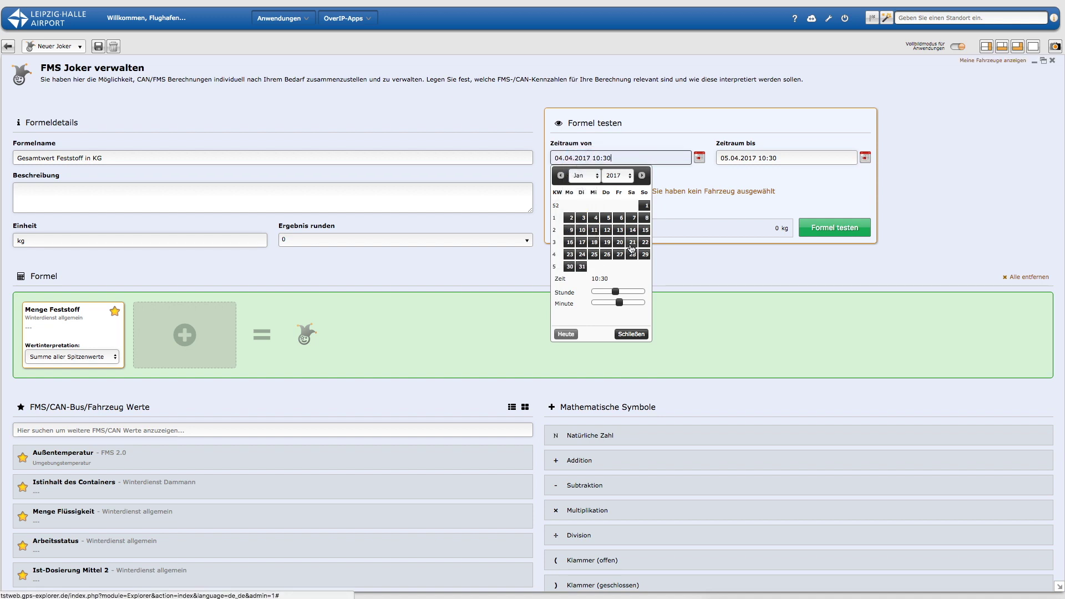
pyautogui.click(644, 233)
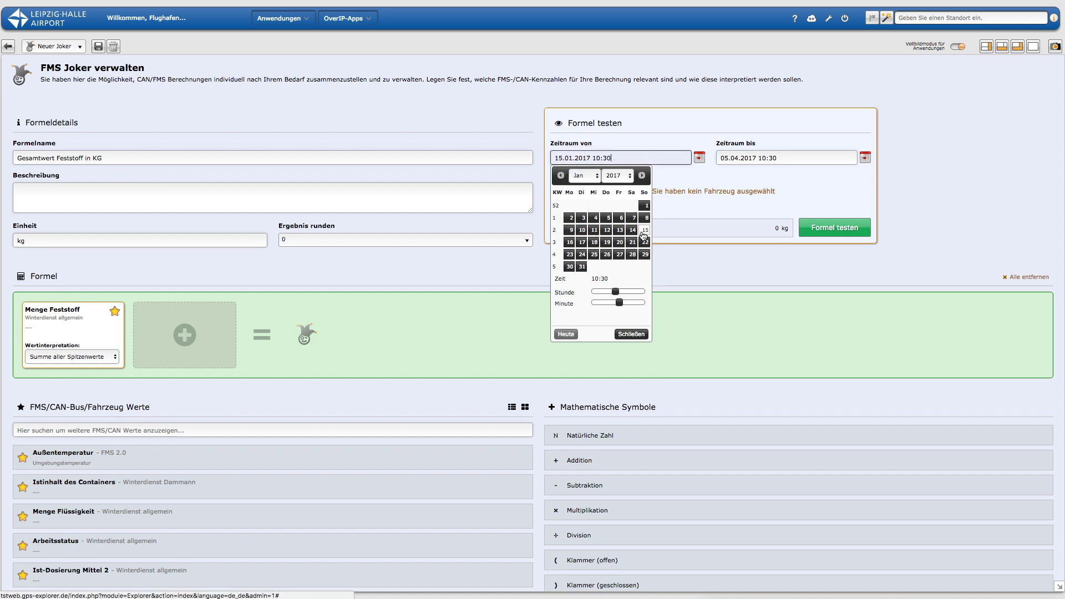
pyautogui.click(625, 335)
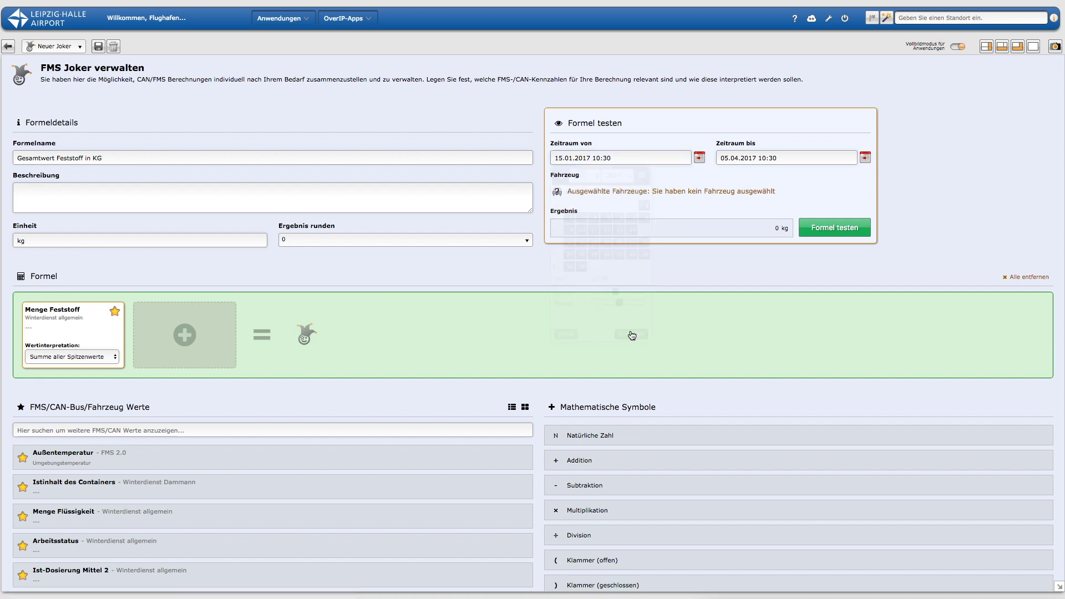
# Set the end of the formula's test period to 16.01.2017 23:59
pyautogui.click(863, 162)
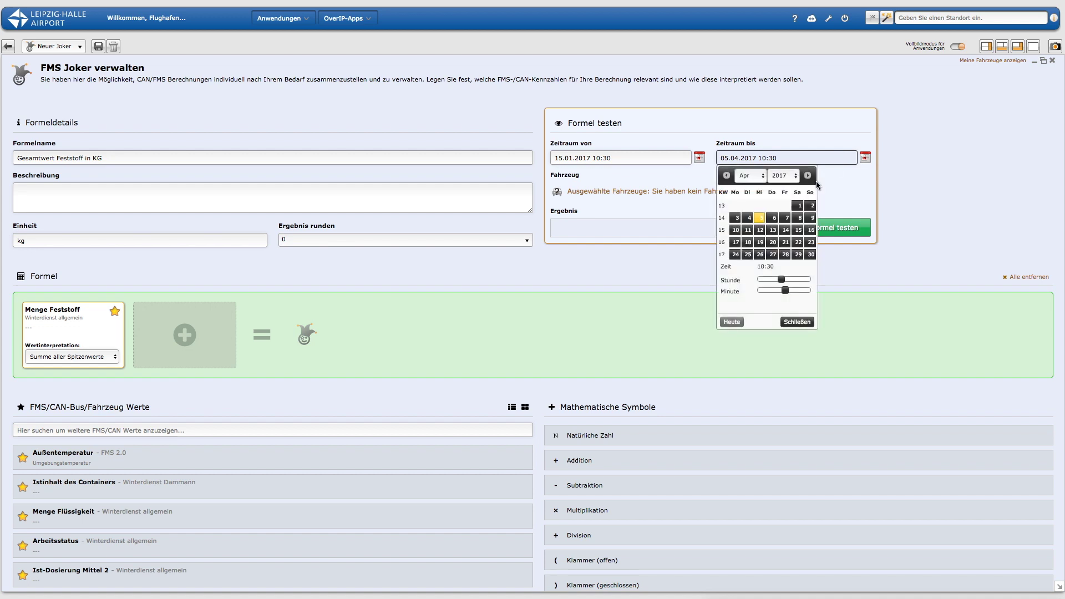
pyautogui.click(762, 176)
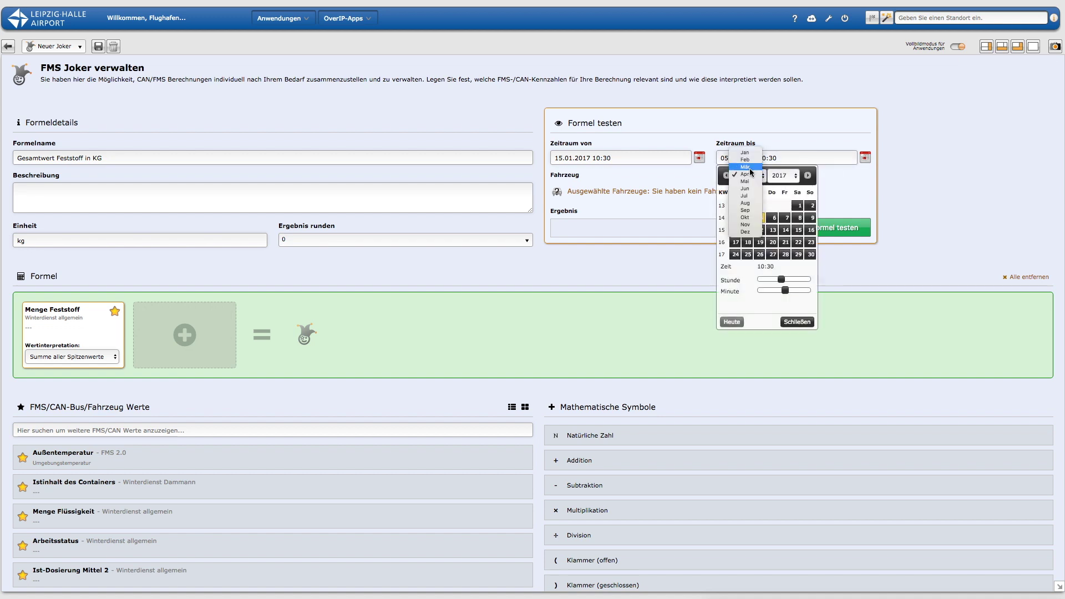
pyautogui.click(780, 220)
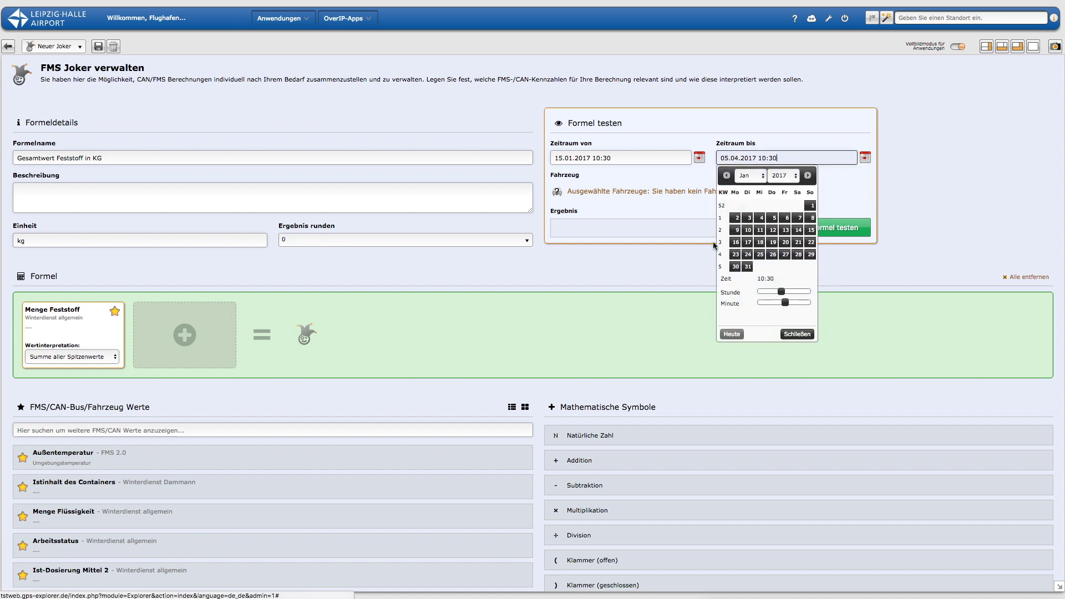
pyautogui.click(735, 242)
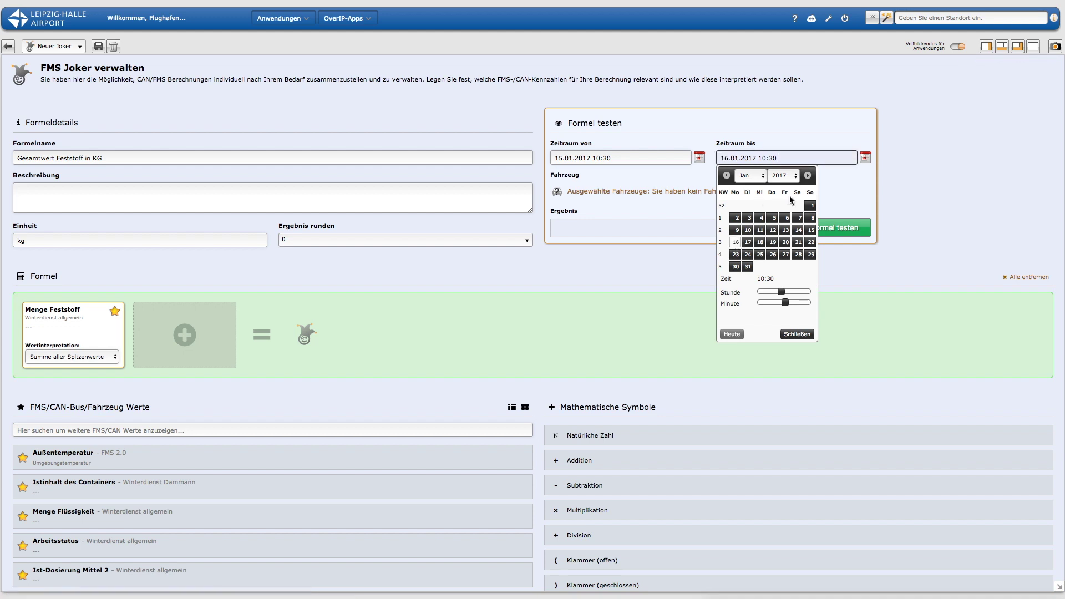
pyautogui.moveTo(781, 292); pyautogui.dragTo(824, 306)
pyautogui.click(797, 336)
# Choose Streuer 3 as the test vehicle and run the formula test
pyautogui.click(618, 197)
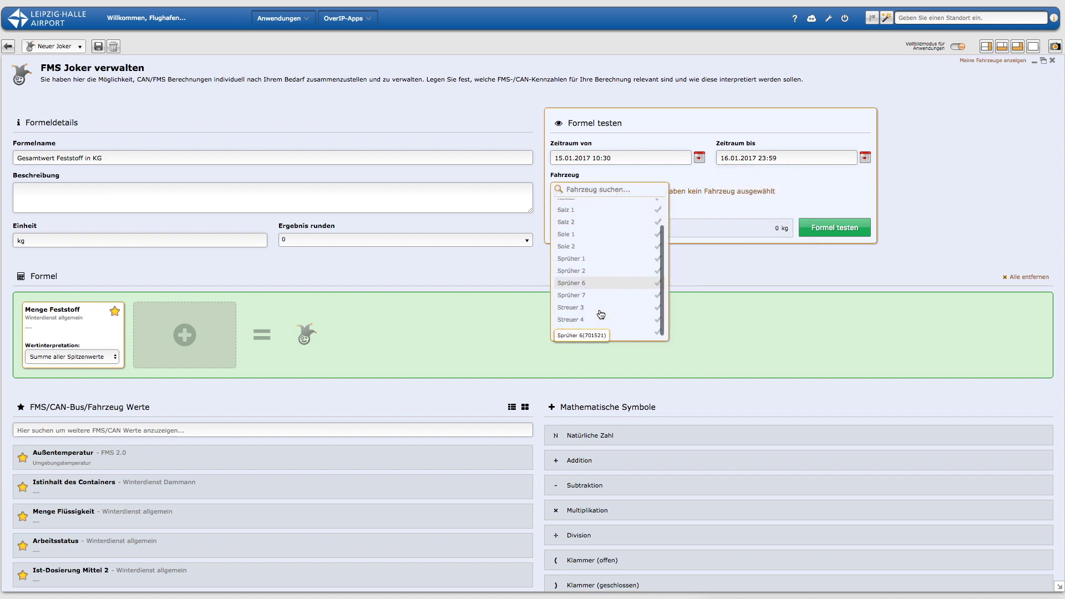
pyautogui.scroll(-2, 590, 313)
pyautogui.scroll(2, 602, 229)
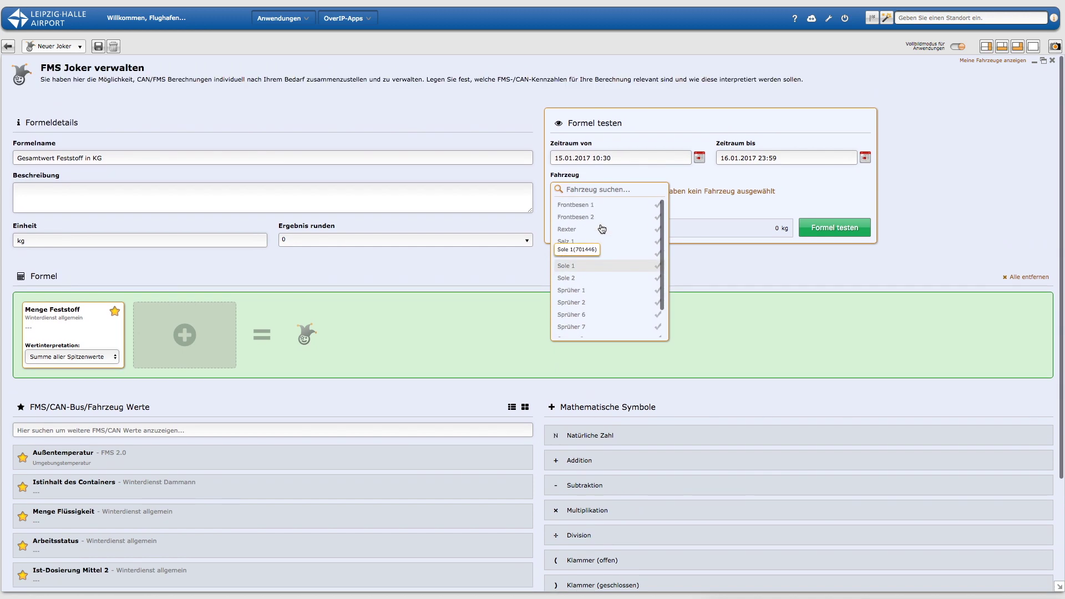
pyautogui.scroll(-2, 601, 266)
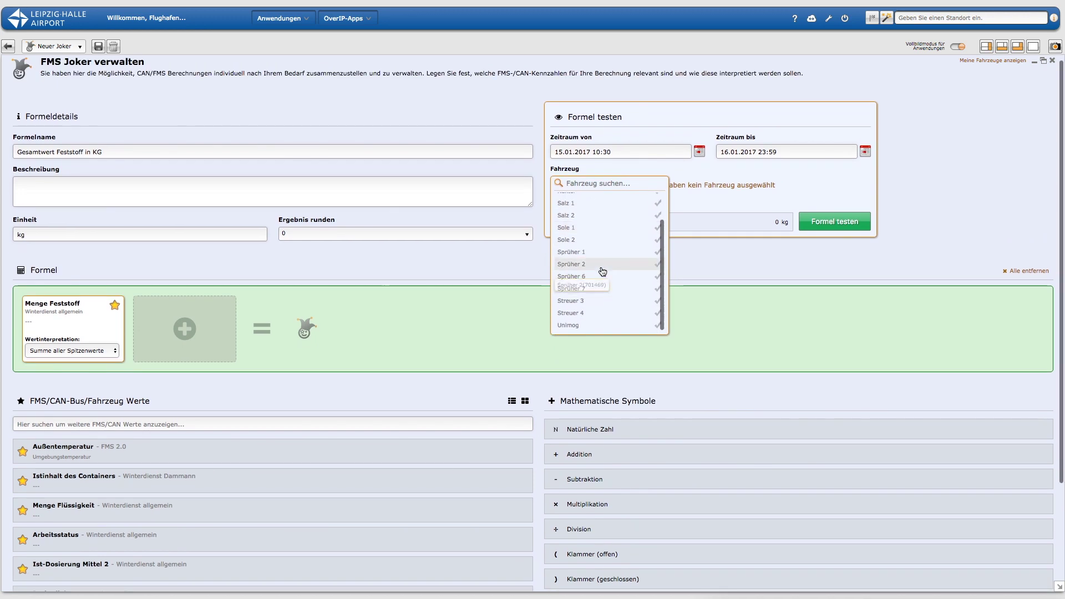
pyautogui.click(582, 300)
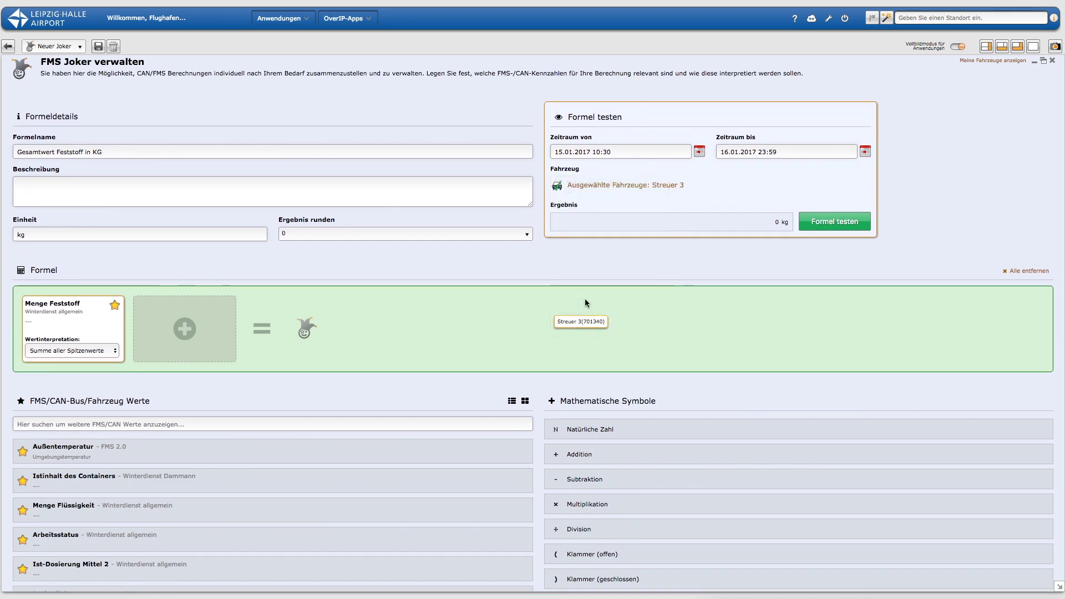
pyautogui.click(829, 222)
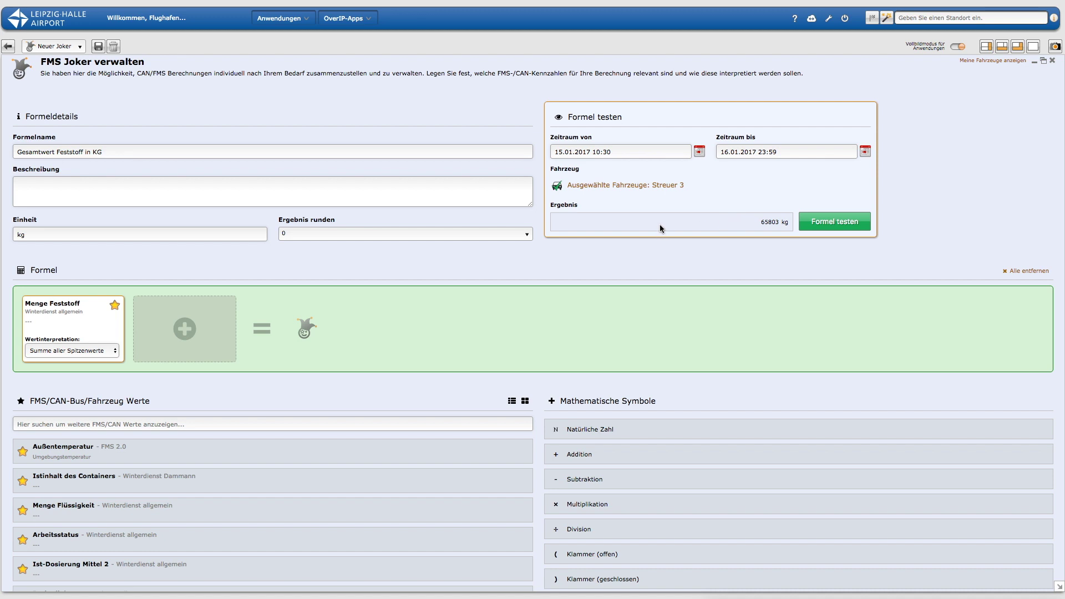
# Set the result rounding to 0.00 and save the Joker formula
pyautogui.click(528, 238)
pyautogui.click(377, 283)
pyautogui.scroll(1, 411, 276)
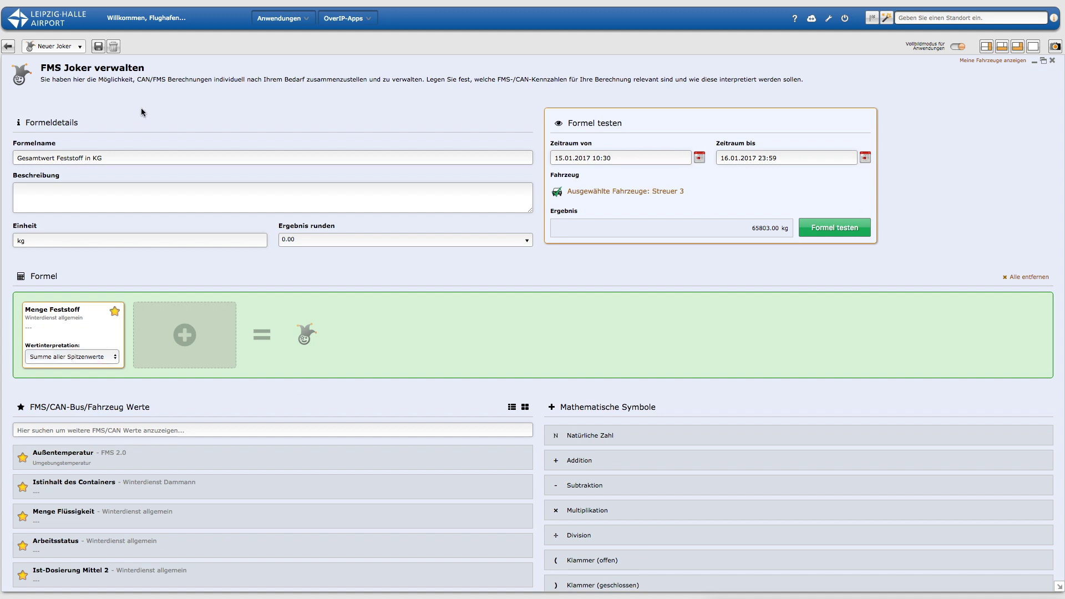
pyautogui.click(100, 48)
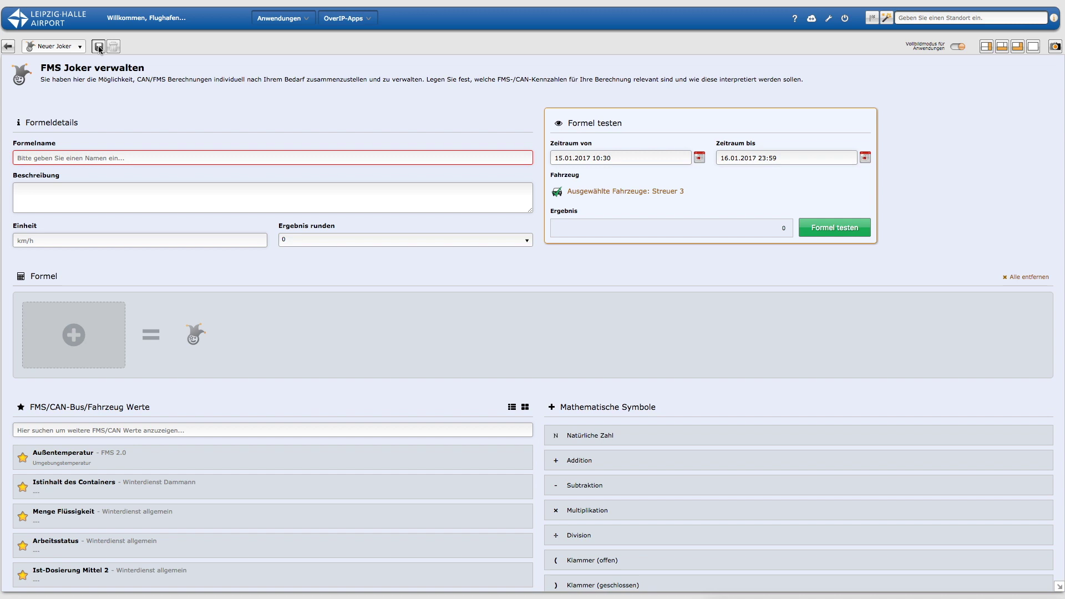
# Check the list of saved Jokers, then leave and reopen the Joker management to check the list again
pyautogui.click(56, 46)
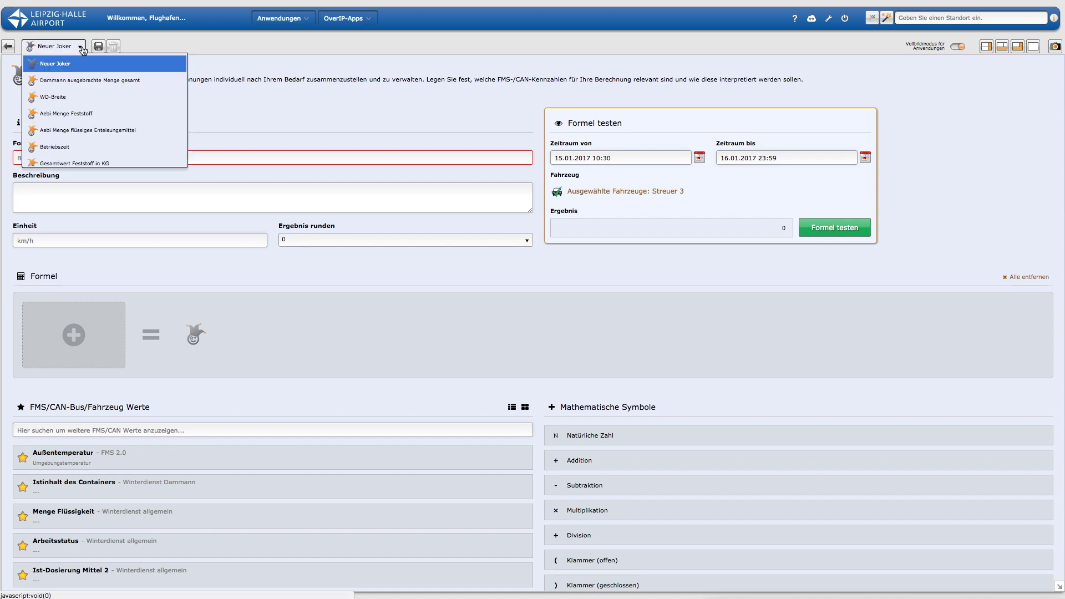
pyautogui.scroll(-1, 94, 132)
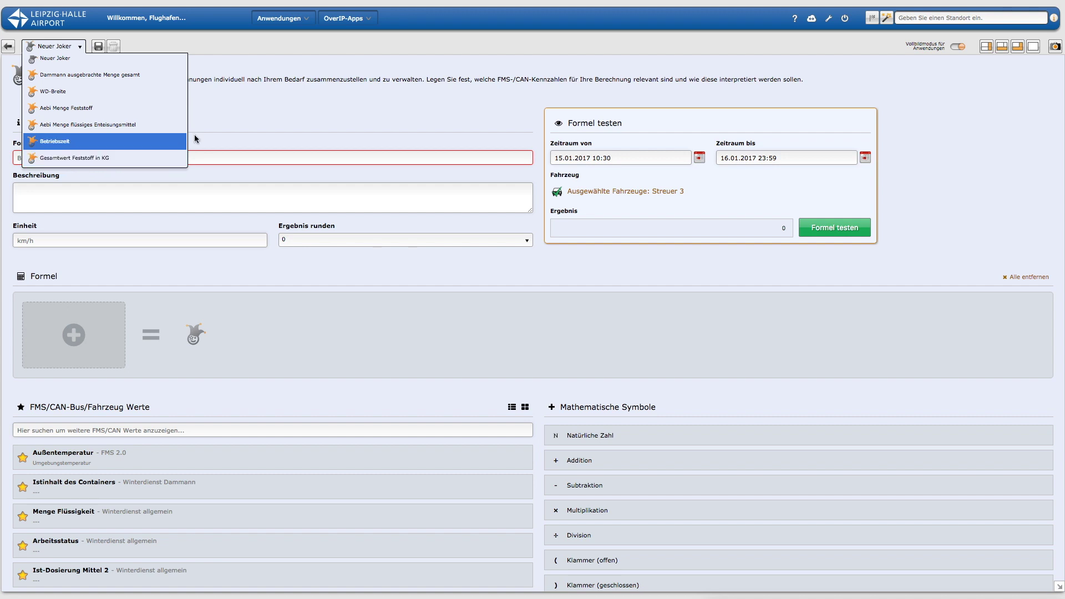
pyautogui.click(240, 118)
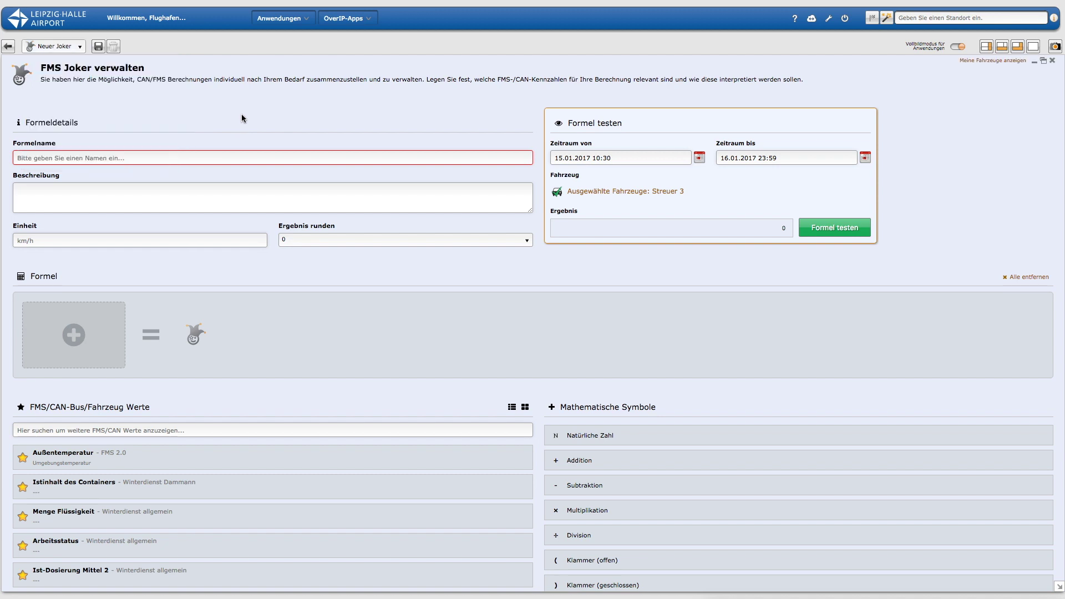
pyautogui.click(9, 46)
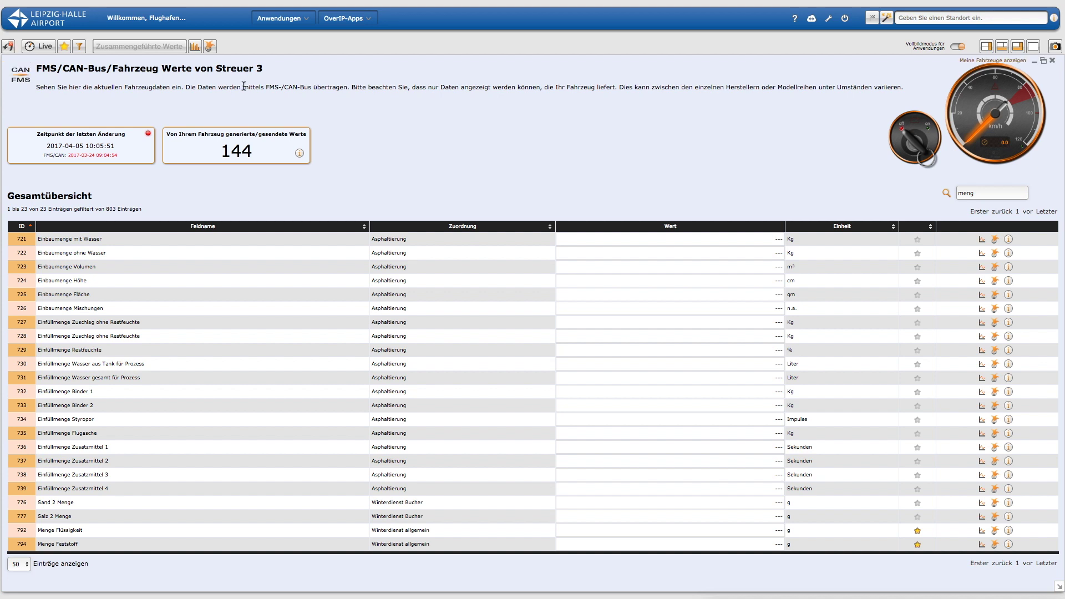
pyautogui.click(210, 47)
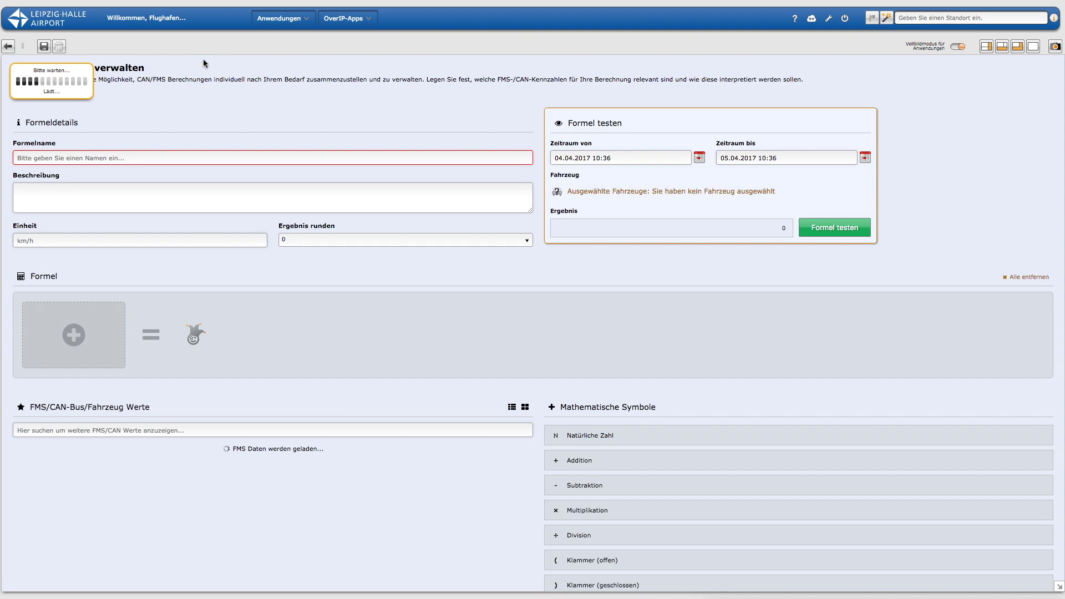
pyautogui.click(80, 48)
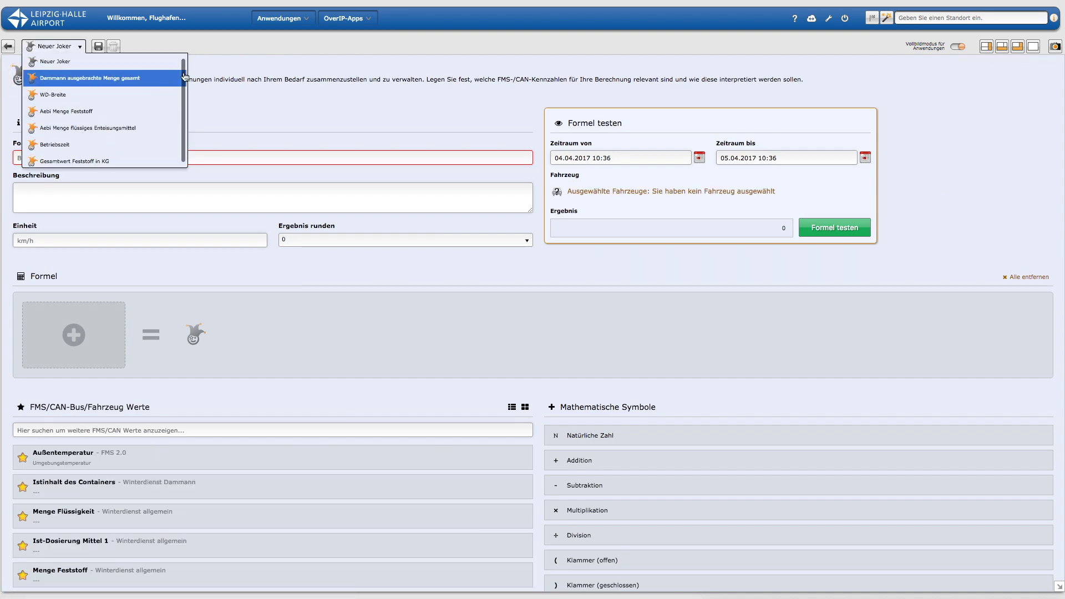
pyautogui.click(248, 113)
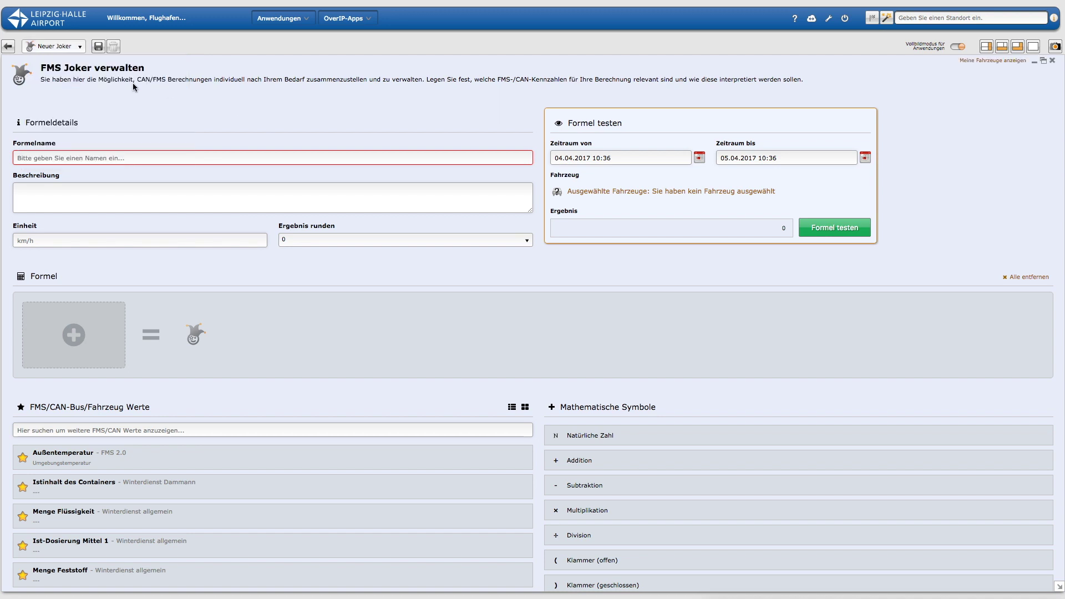
# Return to the vehicle map and open the Geozonenanalyse statistic
pyautogui.click(7, 47)
pyautogui.click(8, 47)
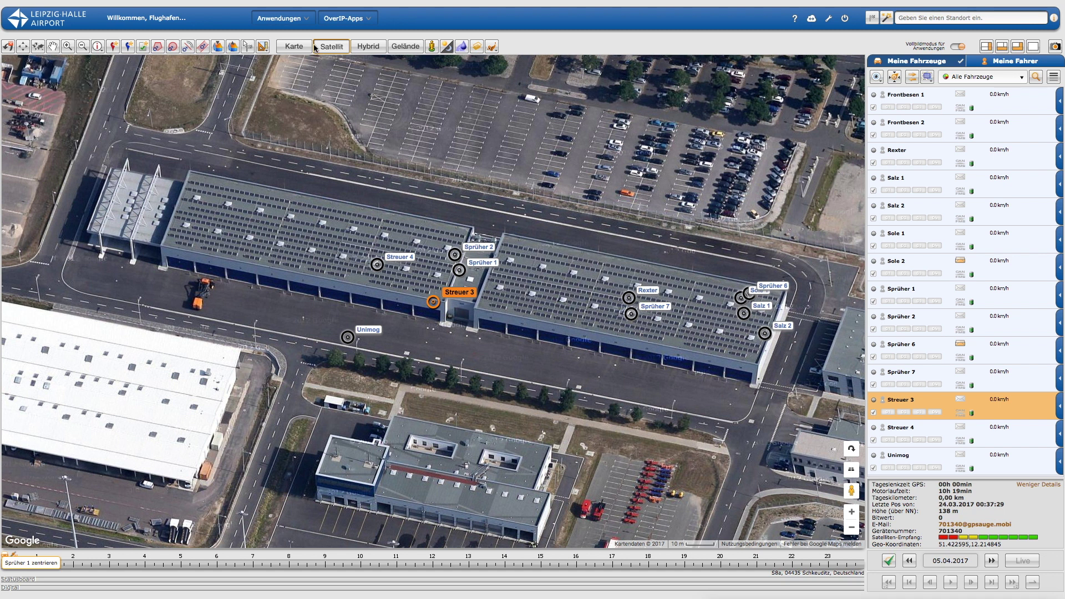
pyautogui.click(280, 18)
pyautogui.moveTo(299, 155)
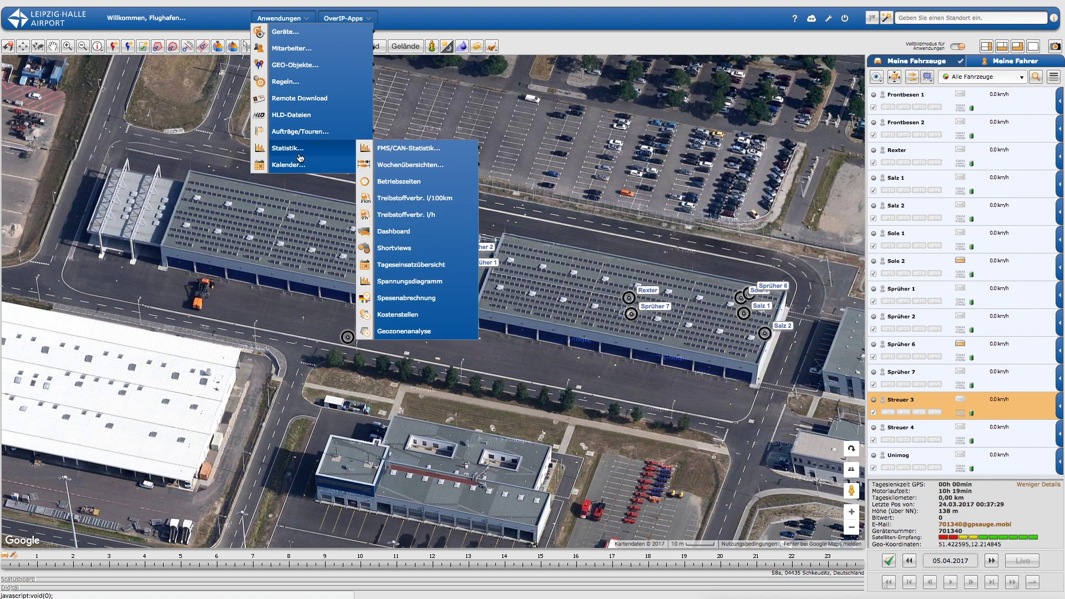
pyautogui.click(400, 335)
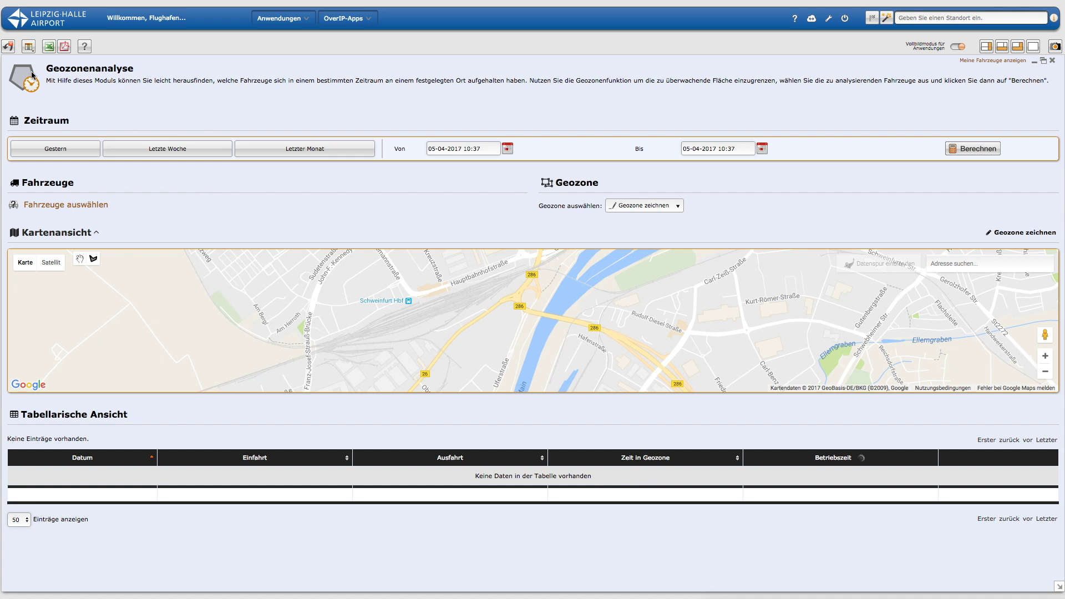
# Show the Fahrzeug and Gesamtwert Feststoff in KG columns in the analysis table and hide the Betriebszeit column
pyautogui.click(30, 48)
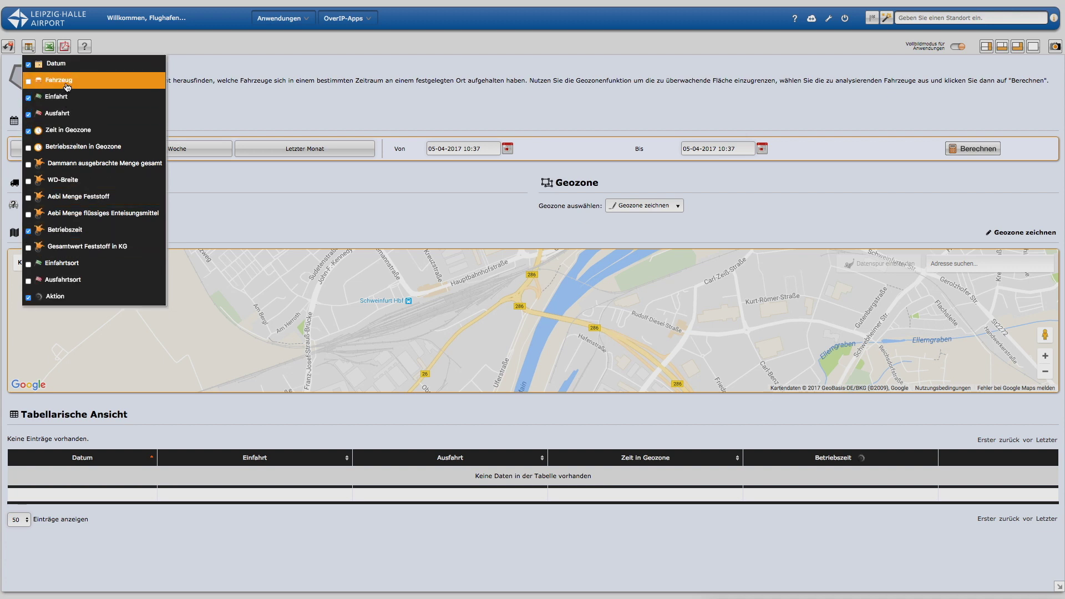
pyautogui.click(29, 81)
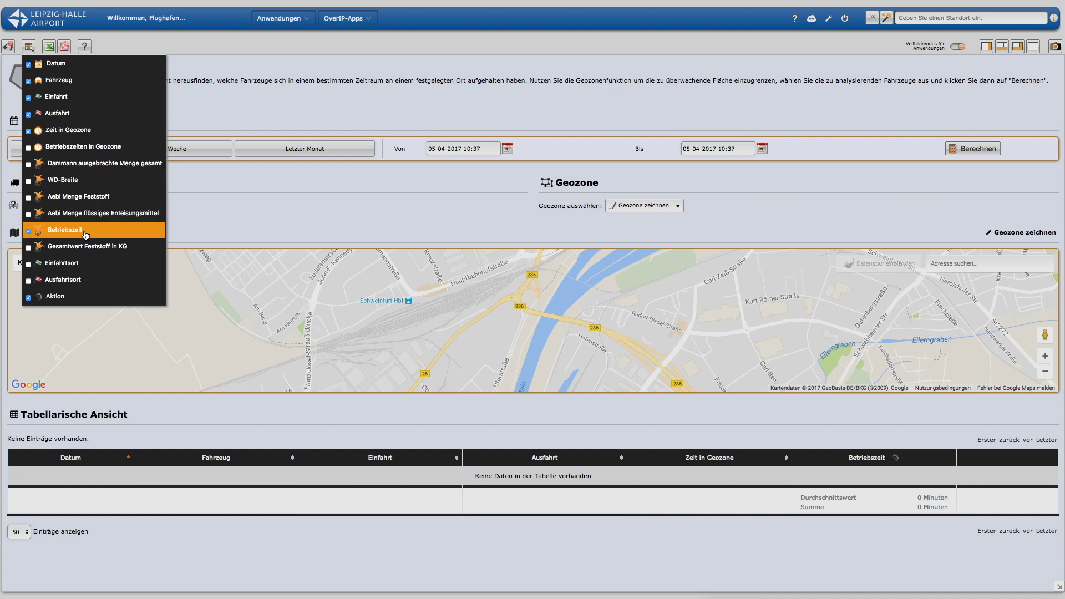
pyautogui.click(29, 232)
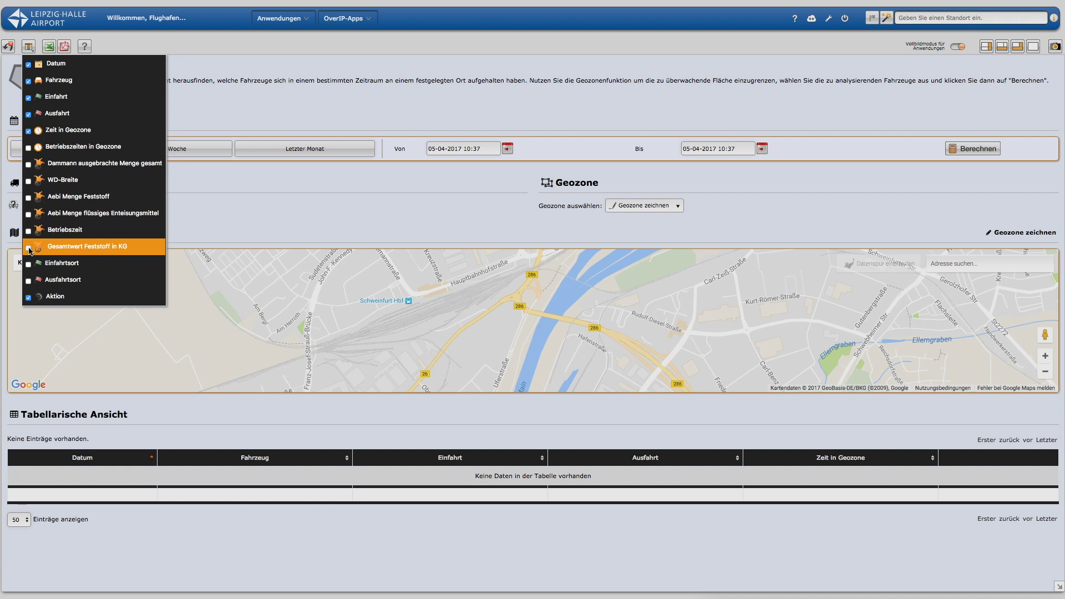
pyautogui.click(29, 249)
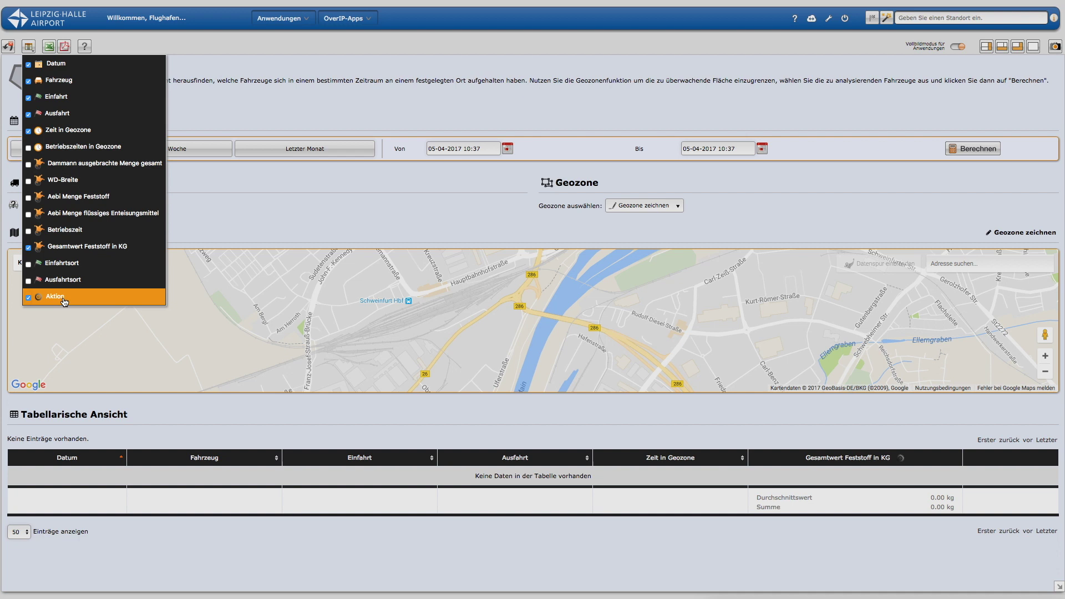
pyautogui.click(238, 193)
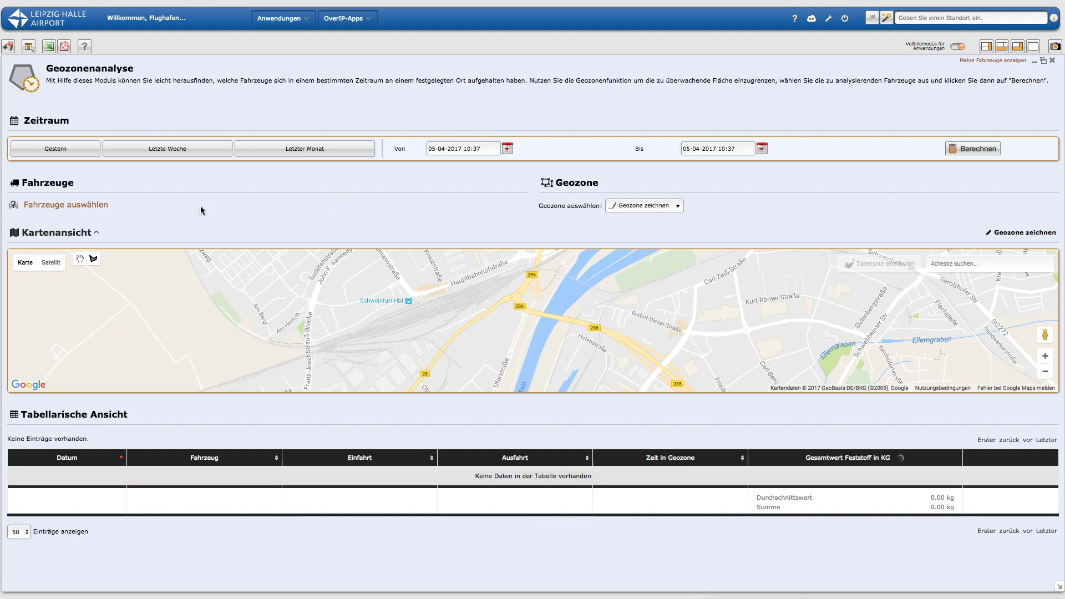
# Select only Streuer 3 as the vehicle for the geozone analysis
pyautogui.click(65, 205)
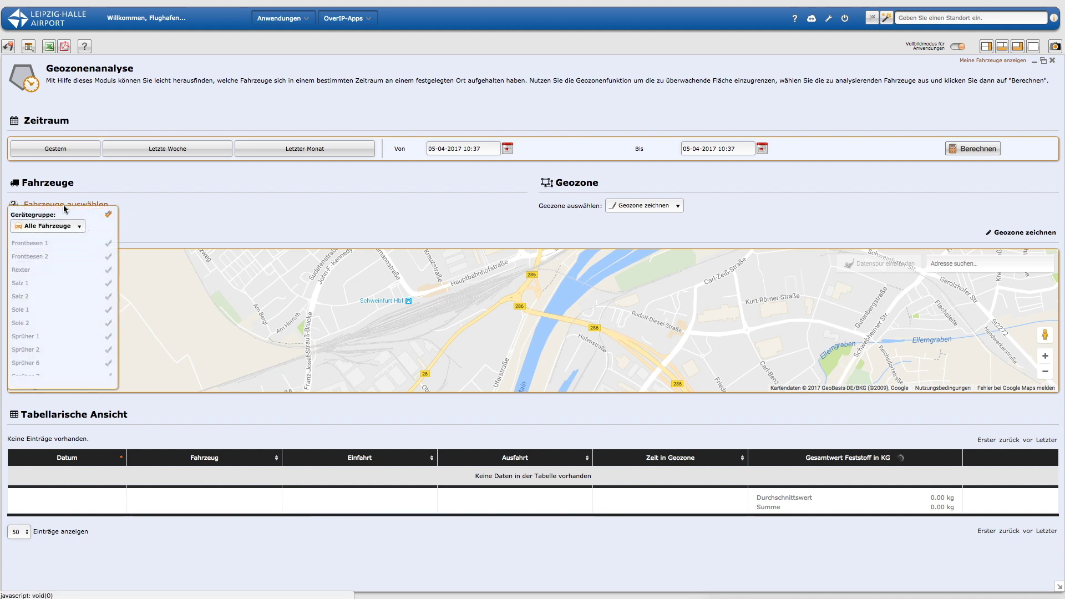
pyautogui.scroll(-2, 69, 251)
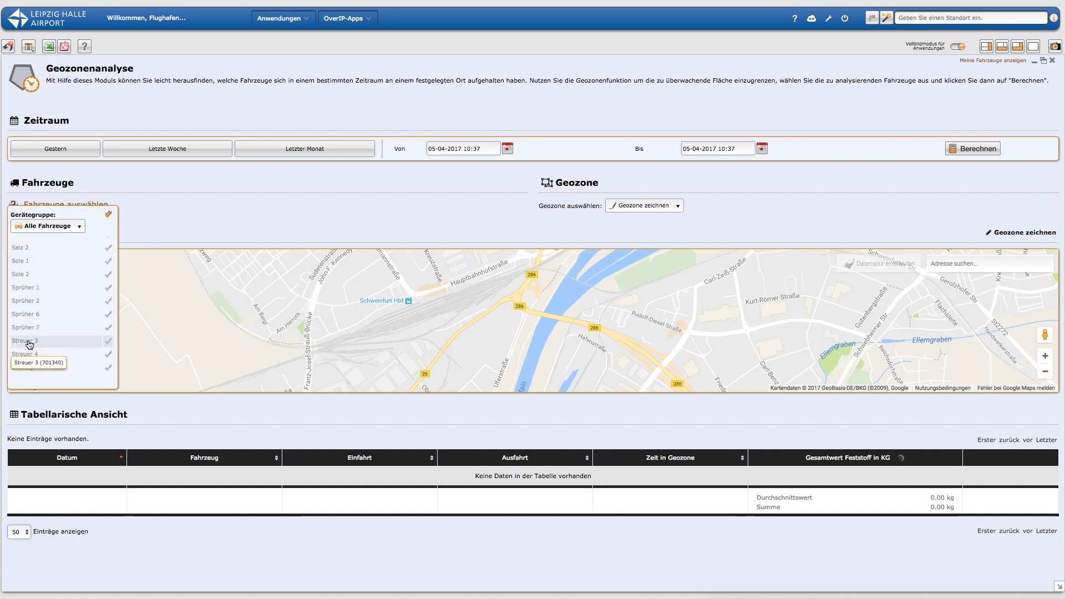
pyautogui.click(110, 216)
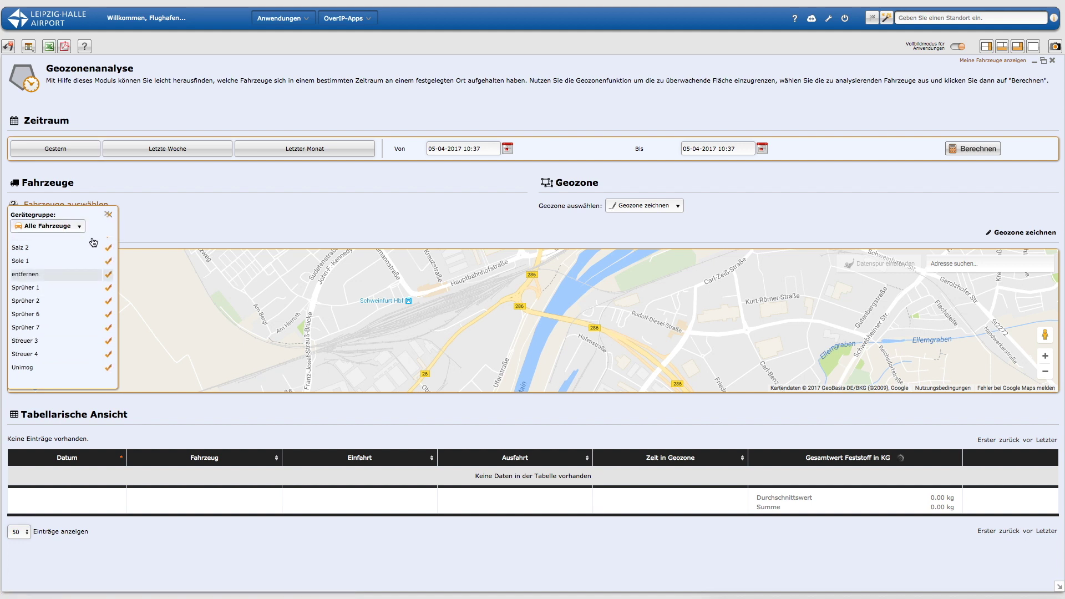
pyautogui.click(107, 216)
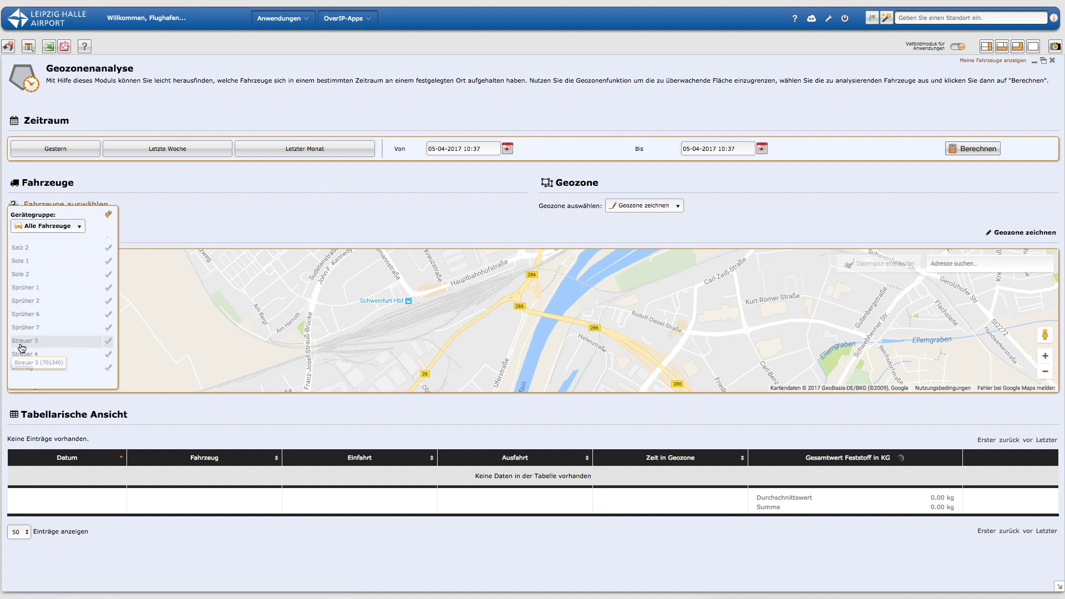
pyautogui.click(23, 343)
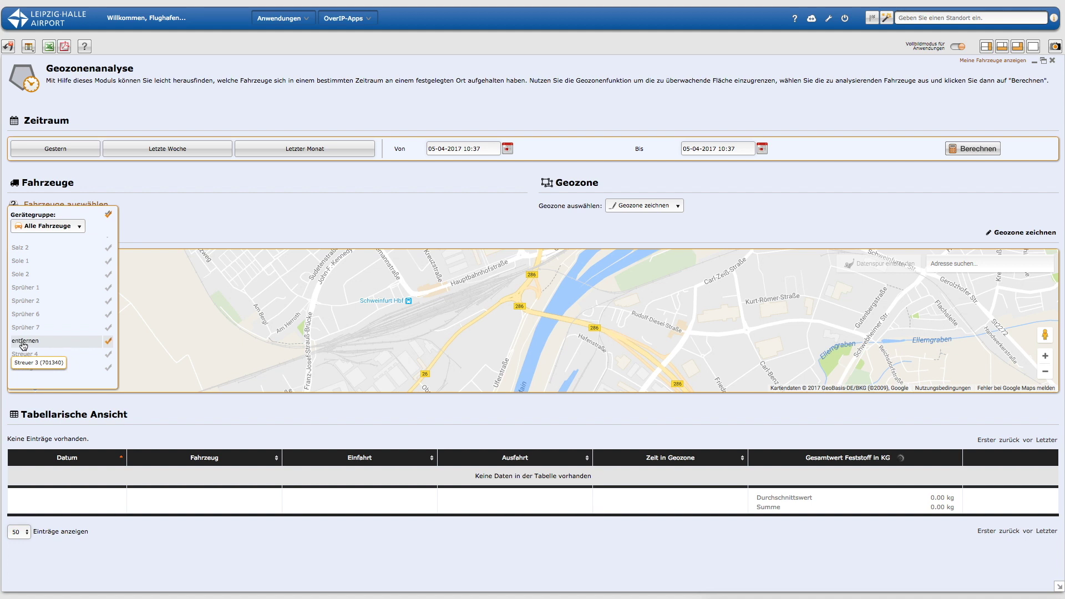
pyautogui.click(167, 205)
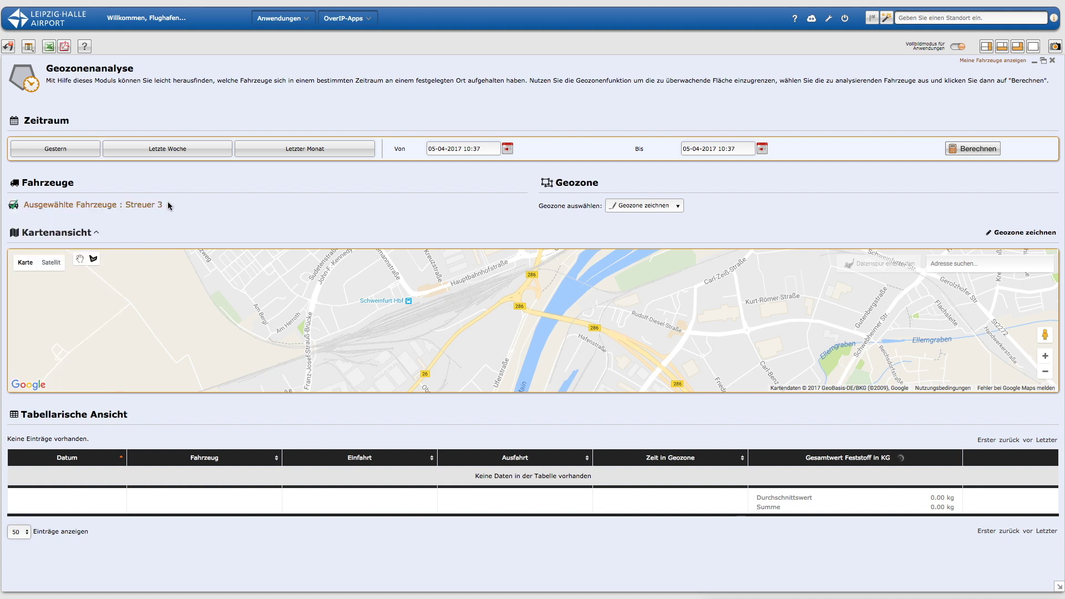
# Choose the saved geozone südl. Rollwege plus Piste for the analysis
pyautogui.click(677, 209)
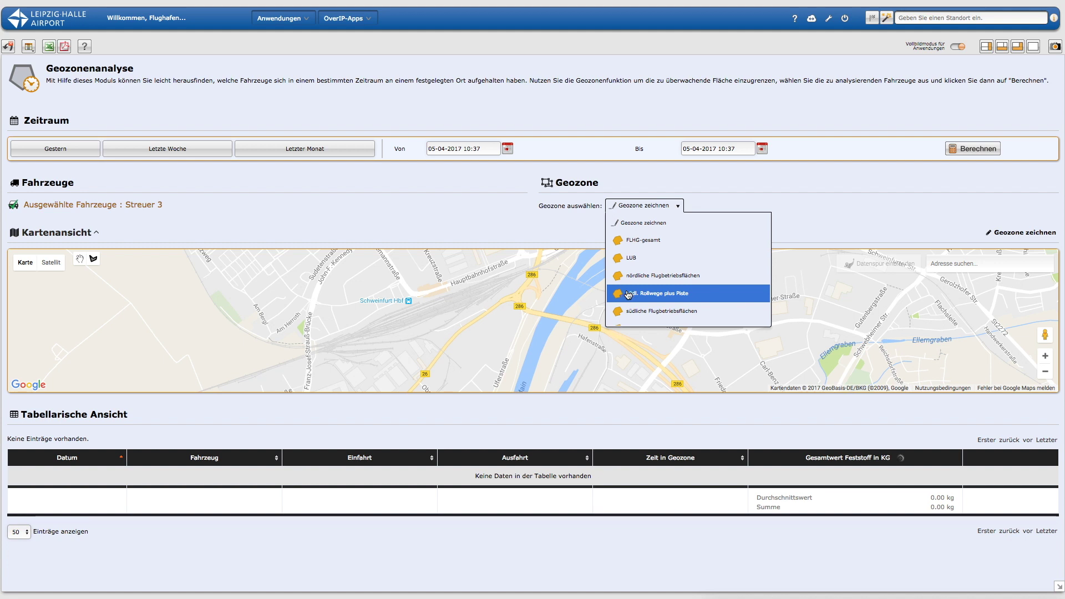
pyautogui.scroll(-1, 621, 299)
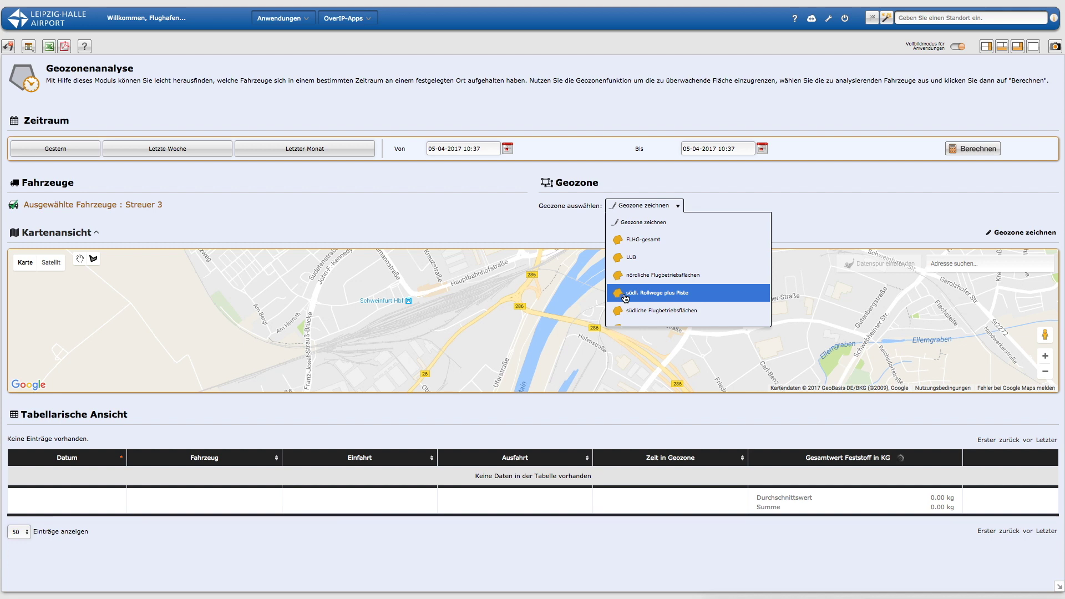
pyautogui.scroll(-1, 625, 298)
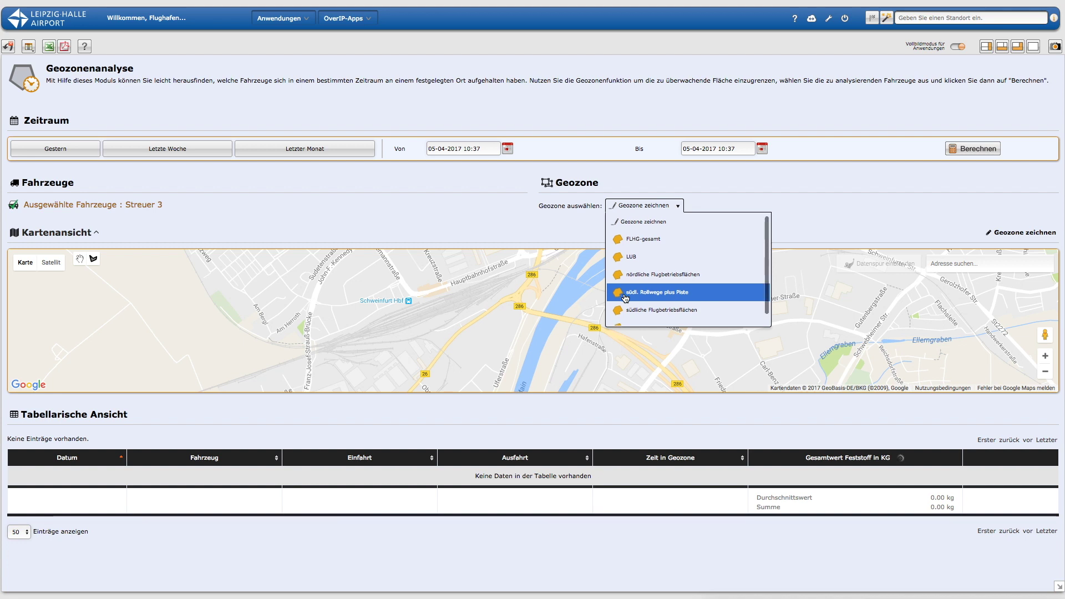
pyautogui.click(625, 298)
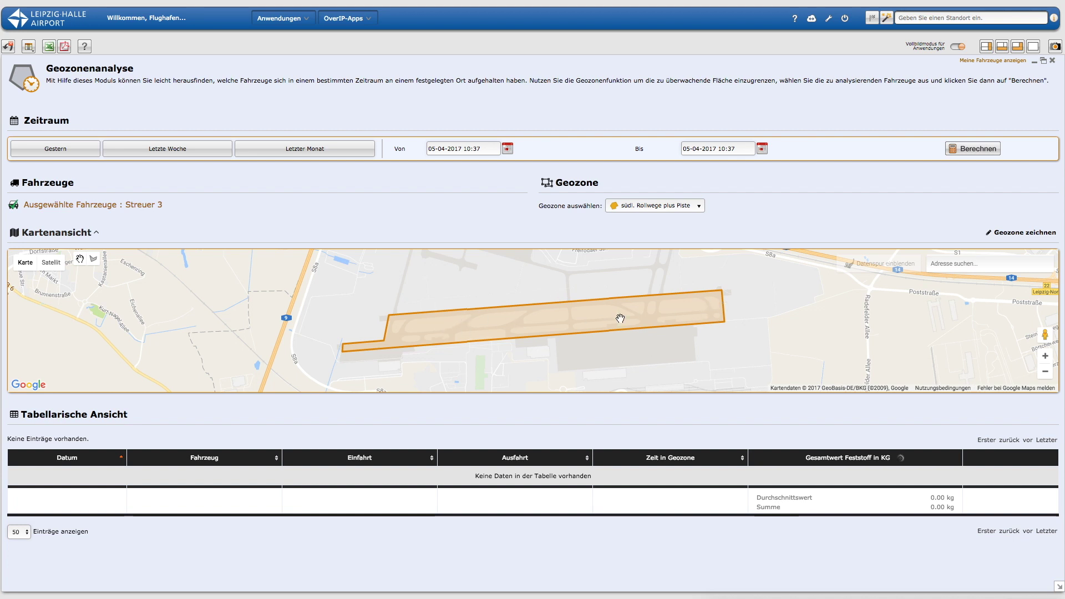
# Set the start date of the analysis period to 15-01-2017, keeping the time at 10:37
pyautogui.click(507, 148)
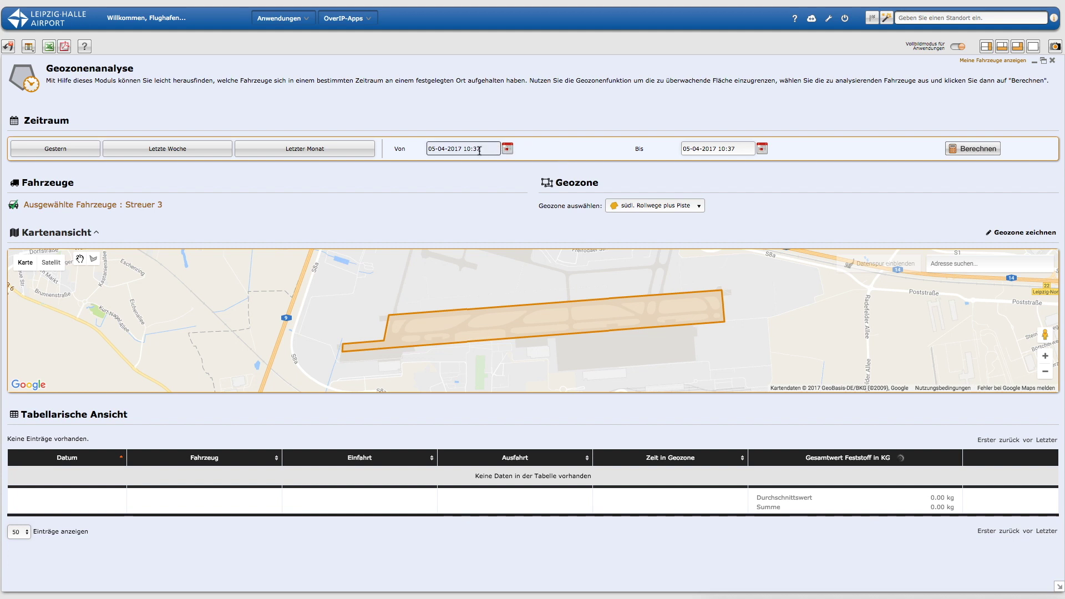
pyautogui.click(474, 168)
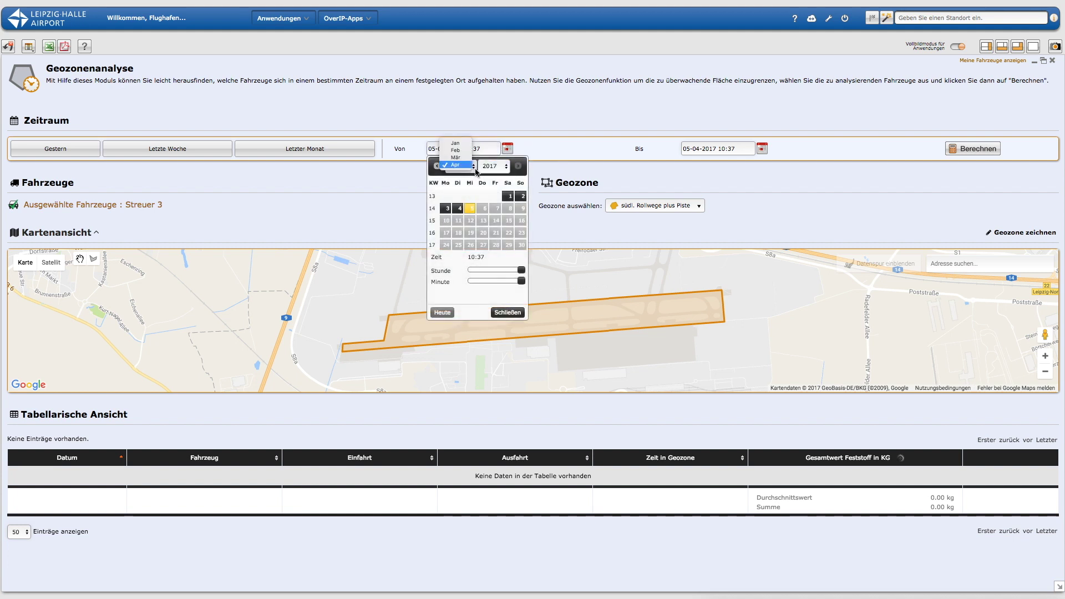
pyautogui.click(455, 143)
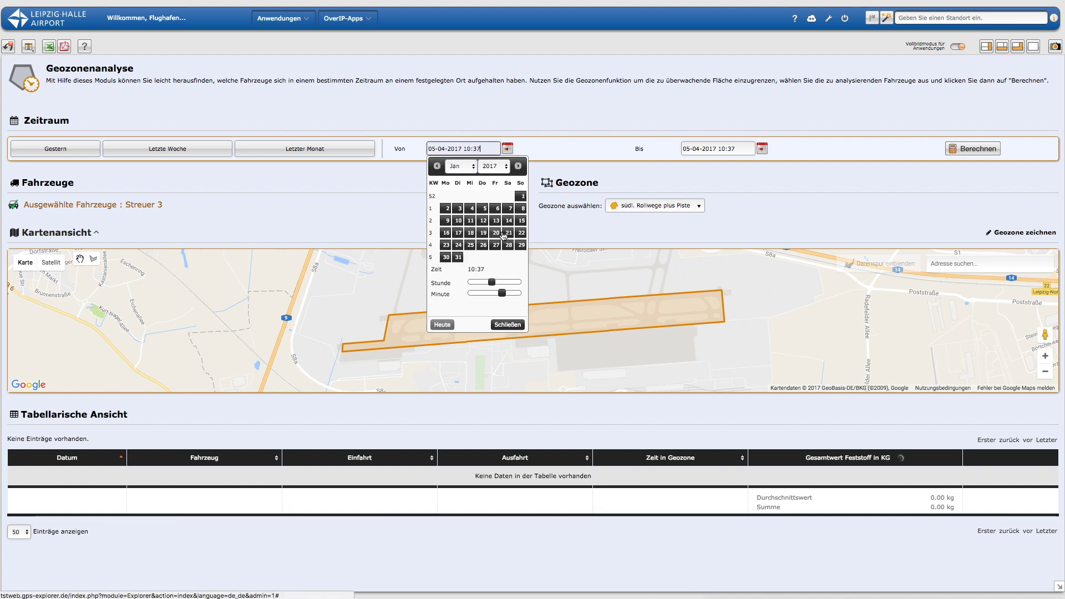
pyautogui.click(521, 221)
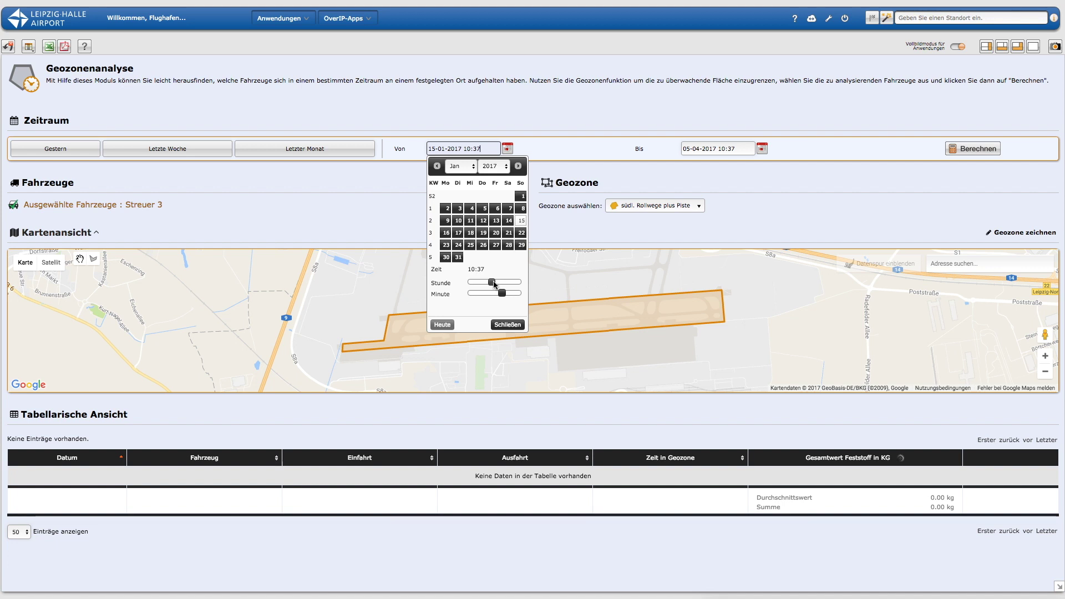
pyautogui.click(503, 324)
pyautogui.click(753, 148)
pyautogui.click(714, 166)
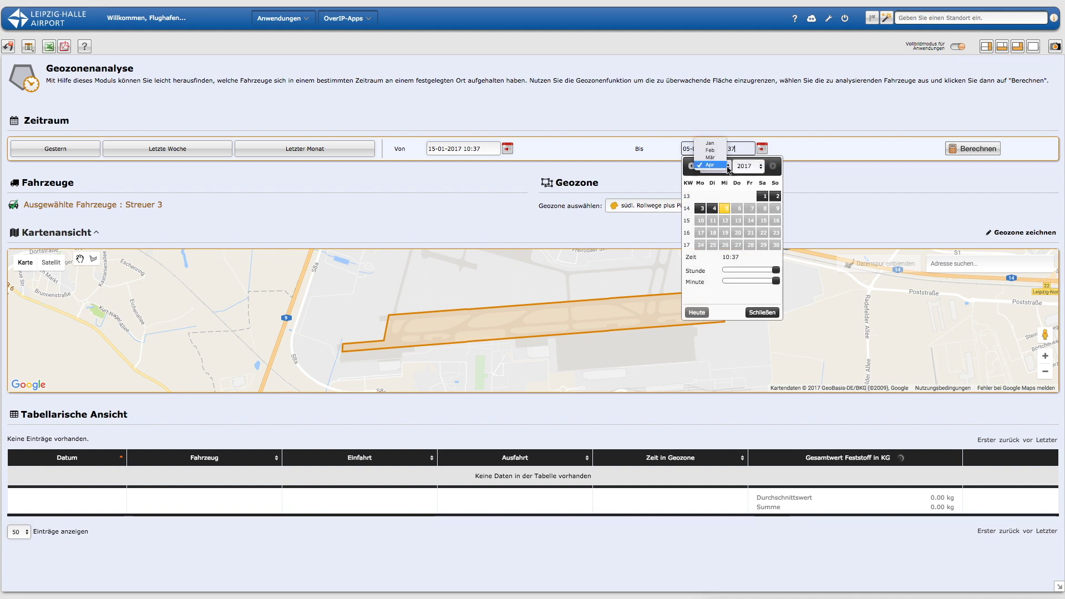
pyautogui.click(709, 143)
pyautogui.click(701, 233)
pyautogui.moveTo(747, 282); pyautogui.dragTo(783, 296)
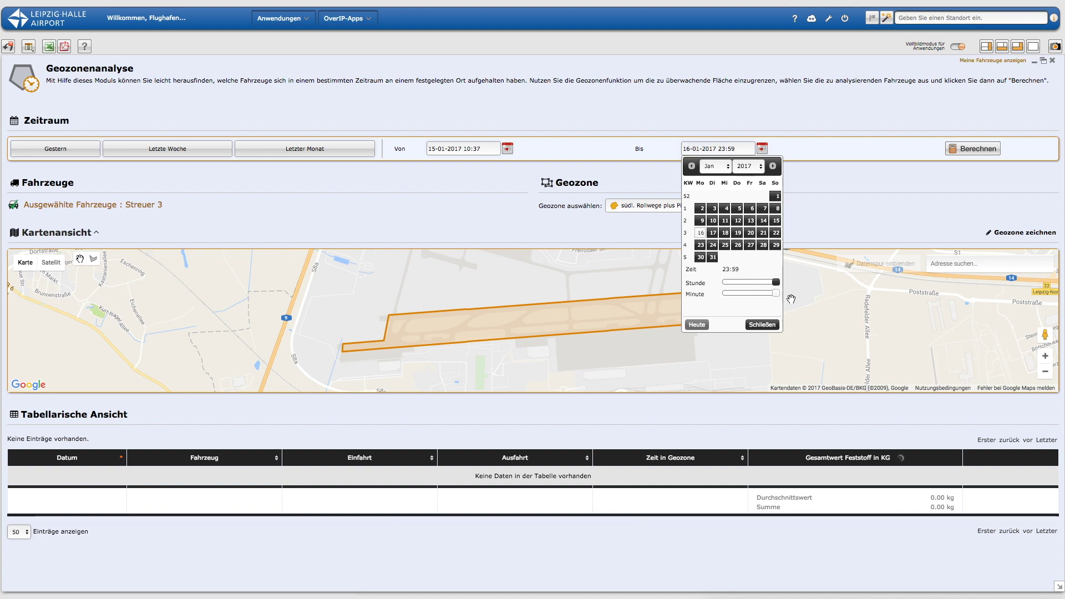
pyautogui.click(762, 324)
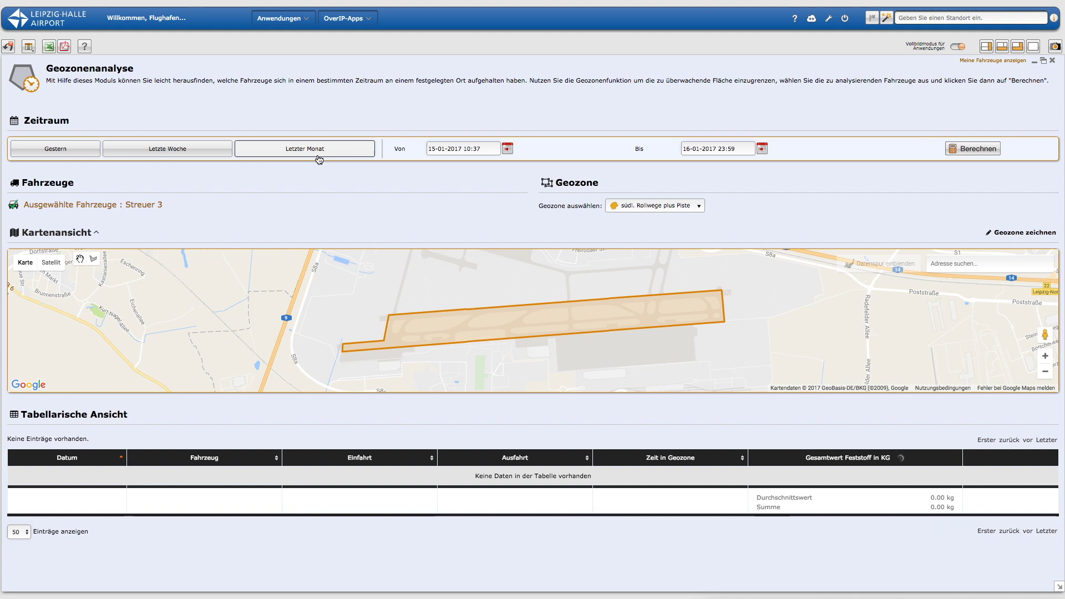
pyautogui.click(703, 145)
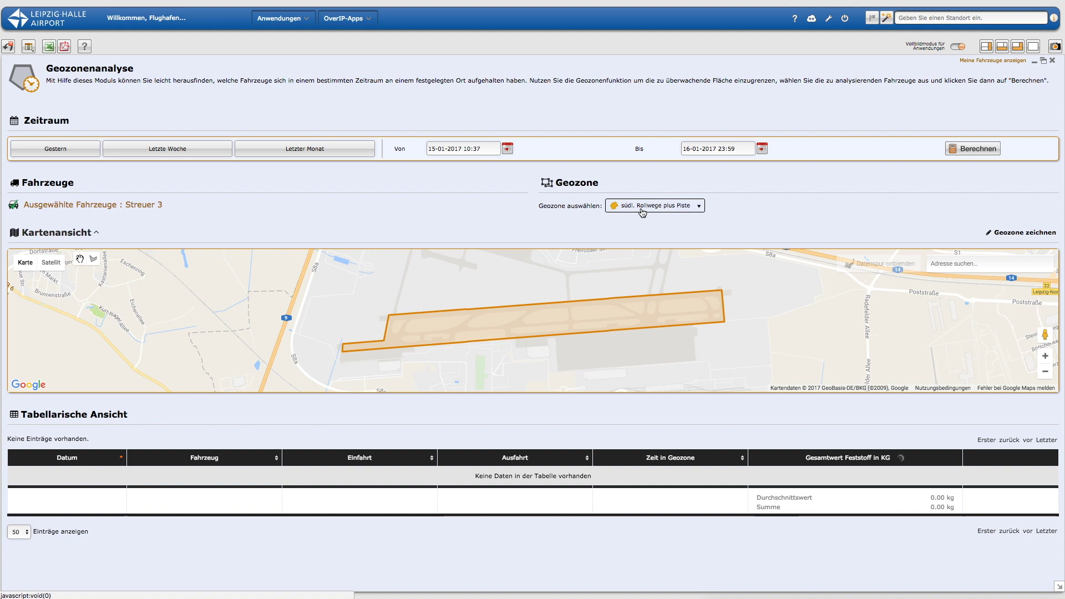
# Run the geozone analysis and calculate the Gesamtwert Feststoff in KG value for the resulting entry
pyautogui.click(974, 153)
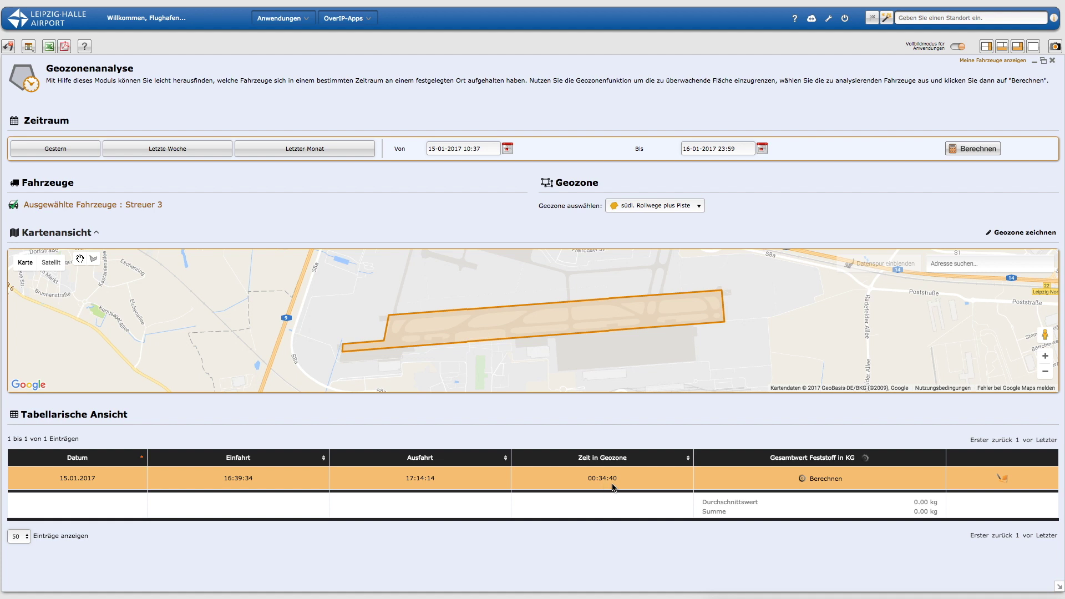
pyautogui.click(803, 481)
pyautogui.click(864, 459)
pyautogui.click(865, 460)
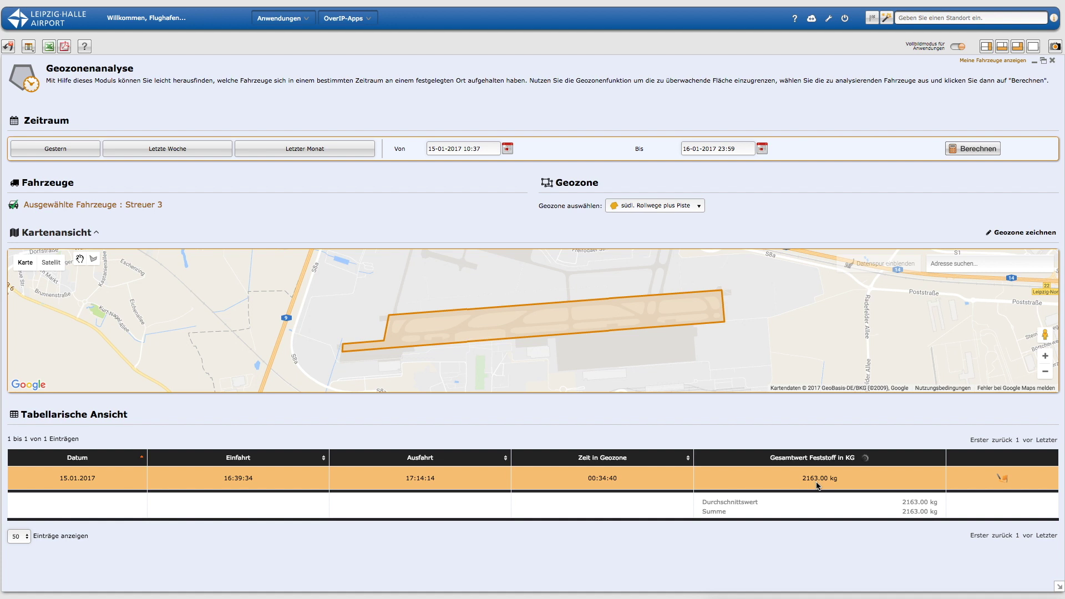
# Show the 15.01.2017 drive of Streuer 3 on the map with the Breite Schwellwert data track
pyautogui.click(1004, 480)
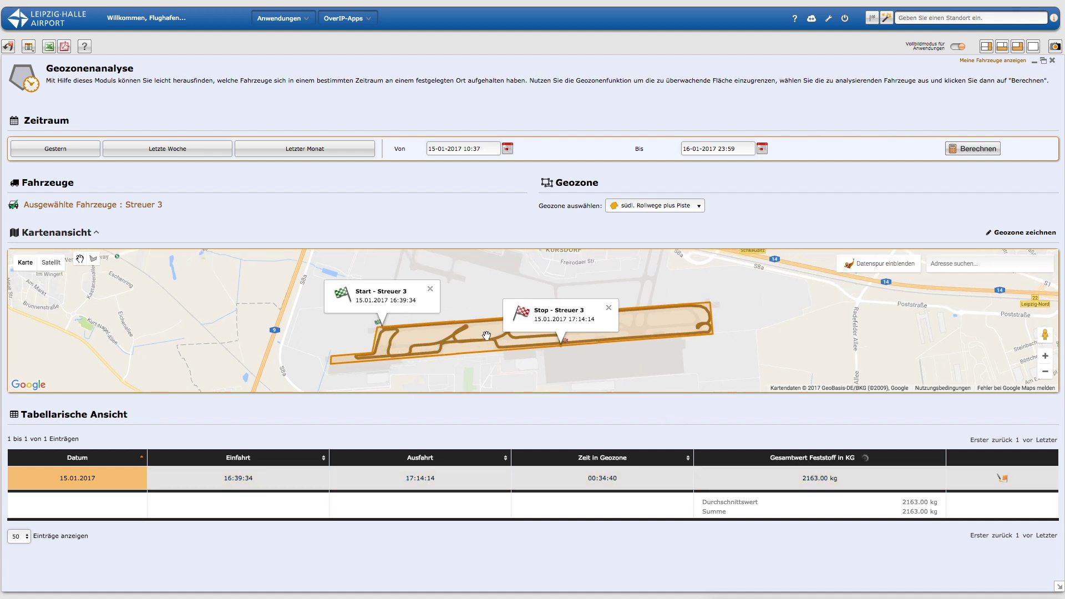
pyautogui.click(860, 271)
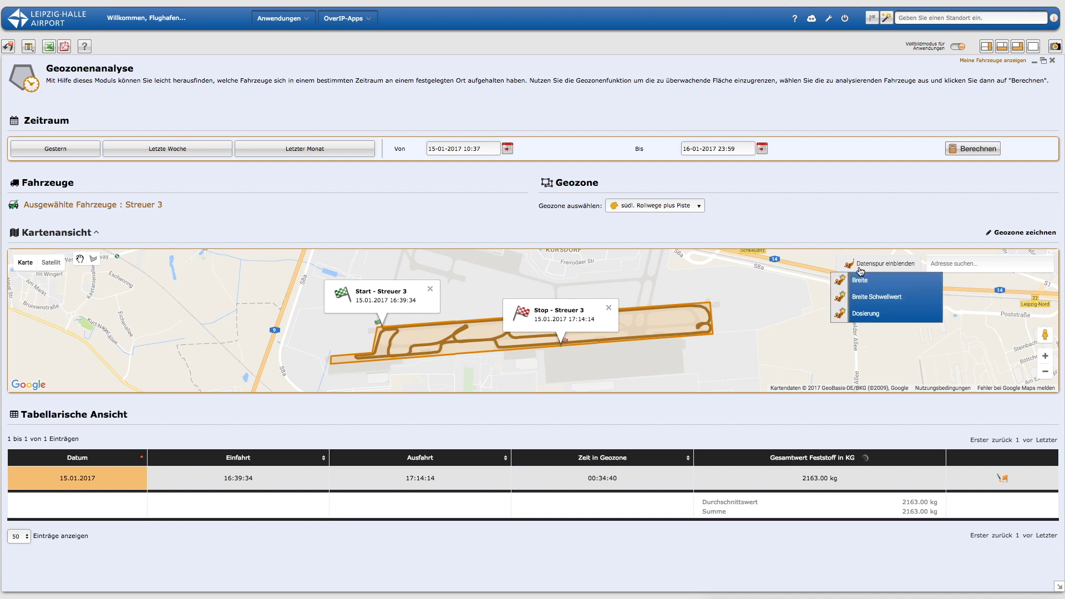
pyautogui.click(862, 303)
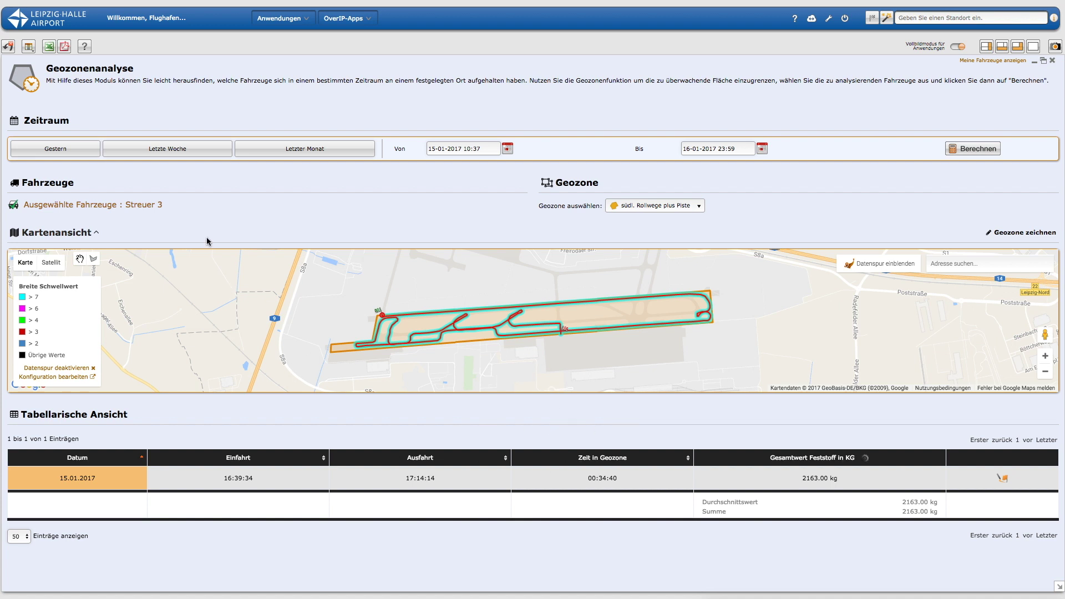
# Leave the geozone analysis and return to the vehicle map
pyautogui.click(66, 50)
pyautogui.click(9, 47)
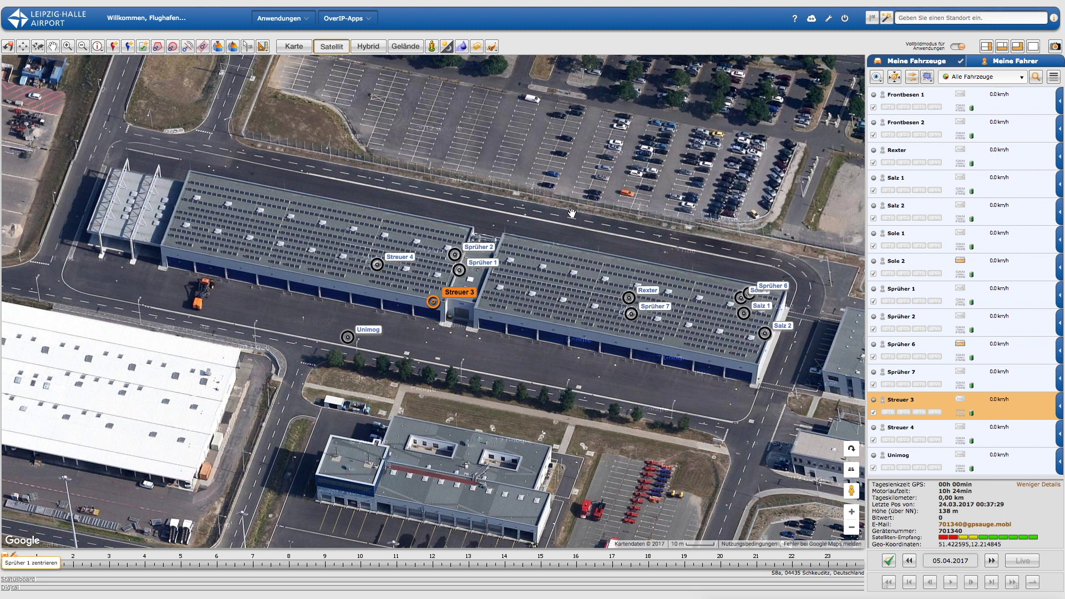